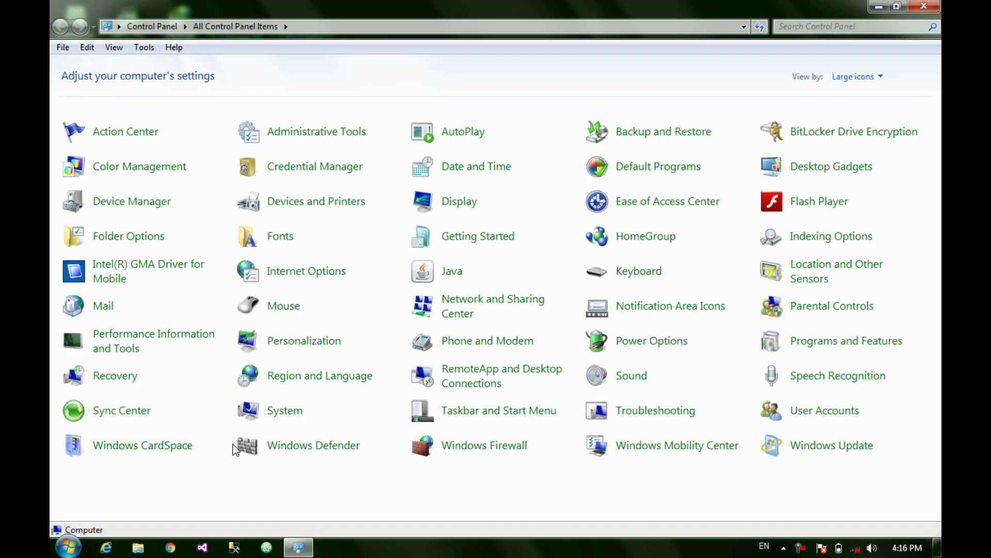
Step: Open the Word document uil.docx from the Documents library
key(super+e)
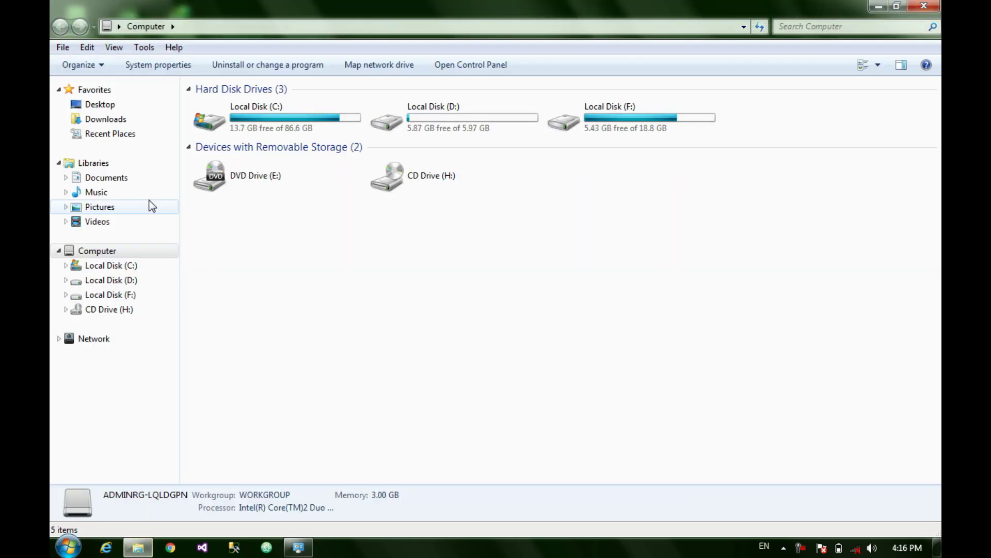
click(107, 177)
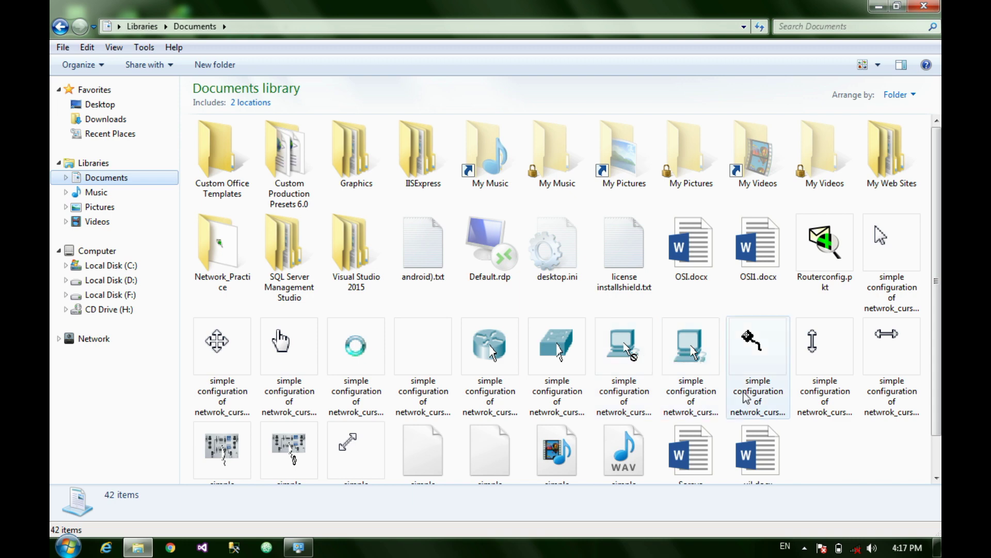
click(754, 351)
scroll(826, 372, down, 1)
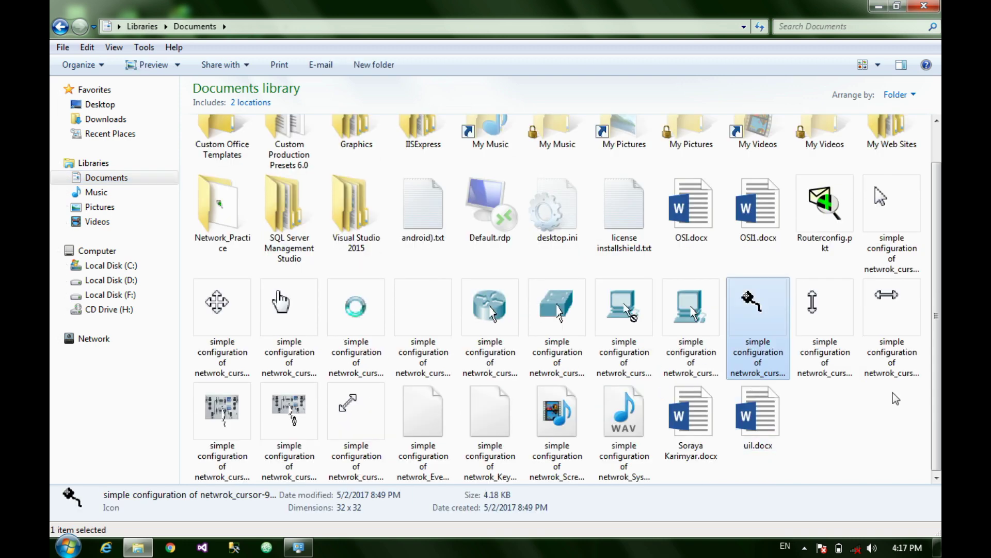
double_click(748, 436)
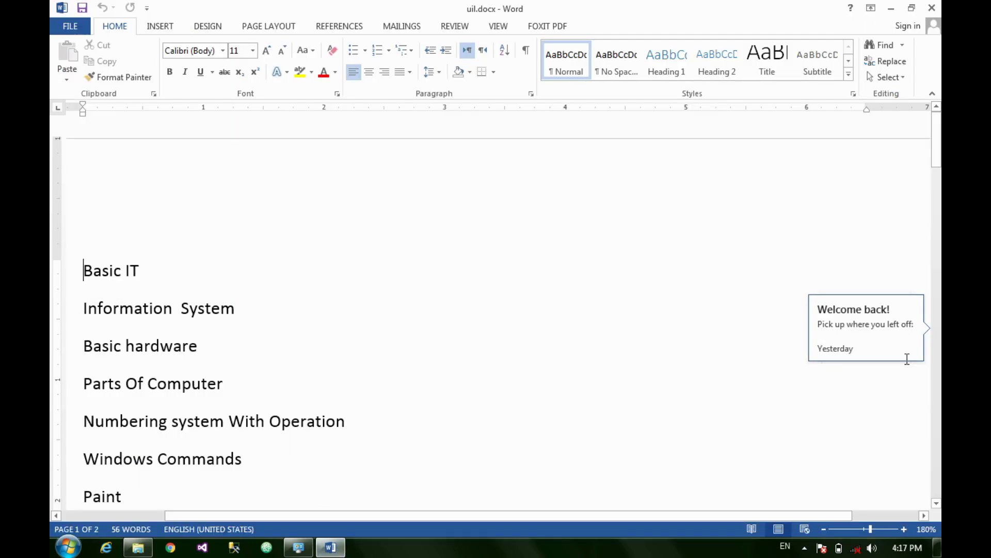
Step: Review the topic list in the document, from Basic IT past the Power Option entry to the second page
click(638, 323)
scroll(638, 323, down, 3)
scroll(640, 323, down, 8)
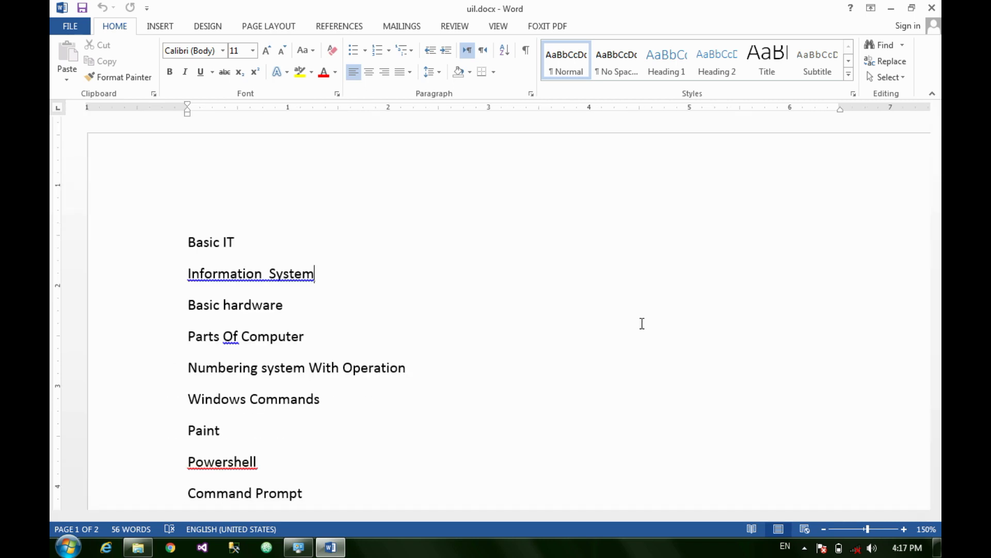
scroll(642, 324, down, 10)
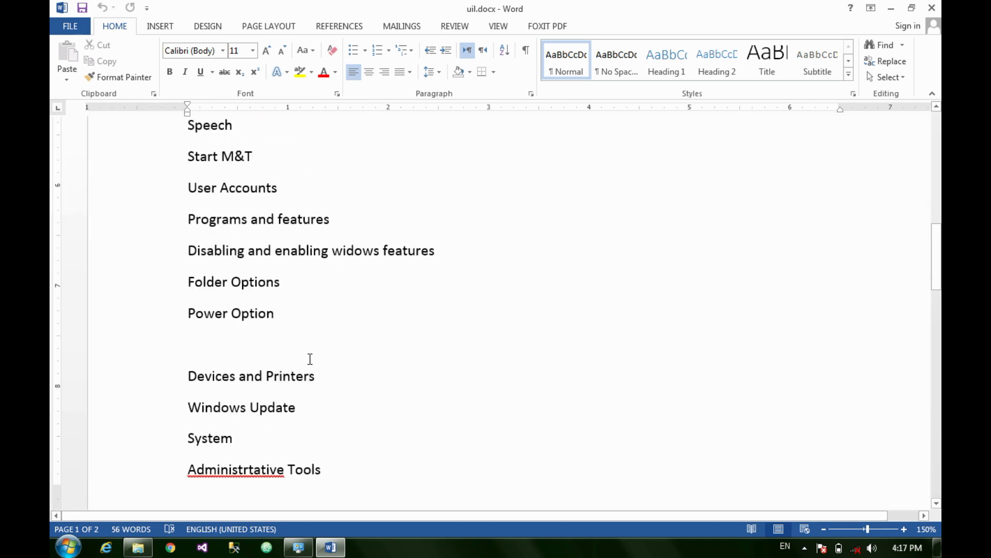
drag(304, 311, 183, 321)
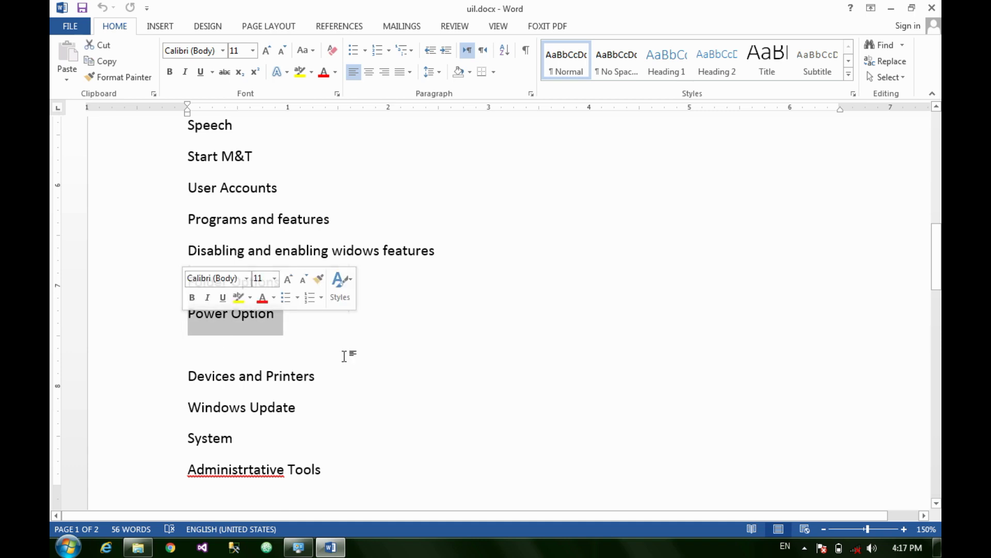
scroll(372, 363, down, 3)
scroll(374, 364, down, 5)
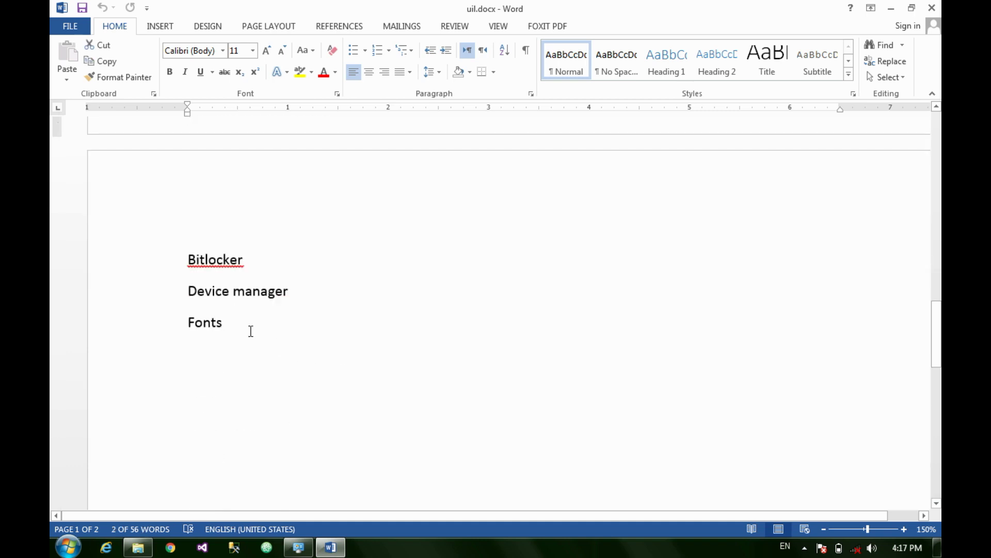
Step: Put "//" in front of the Fonts entry on the second page
drag(251, 332, 157, 337)
click(182, 331)
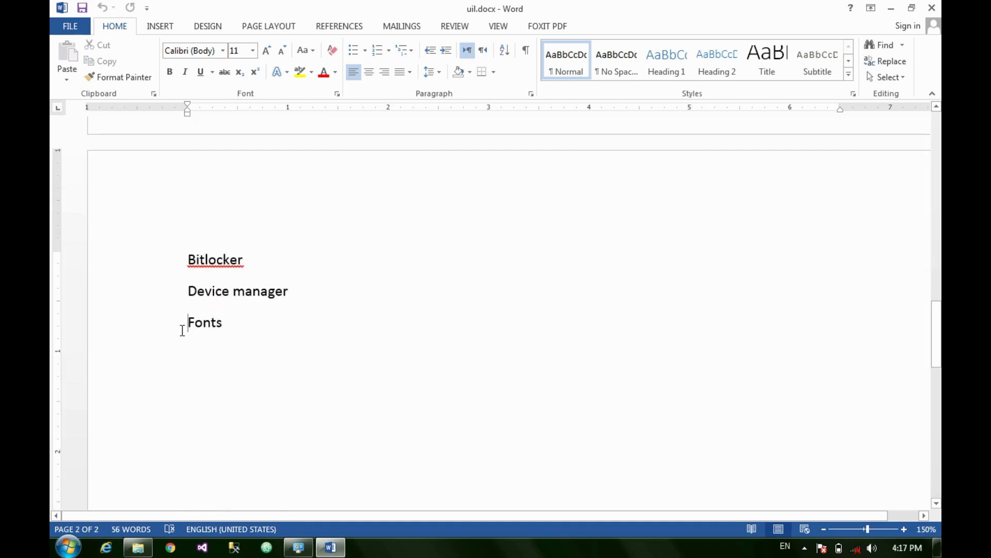
text(//)
scroll(212, 334, up, 3)
text(k)
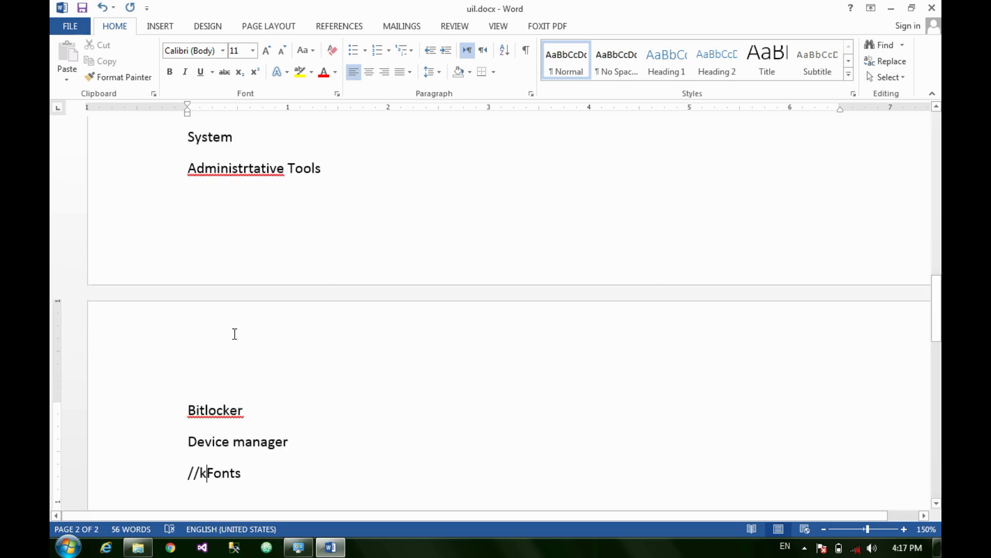
key(BackSpace)
Step: Put "//" in front of the Windows Update entry below Devices and Printers
scroll(350, 282, up, 3)
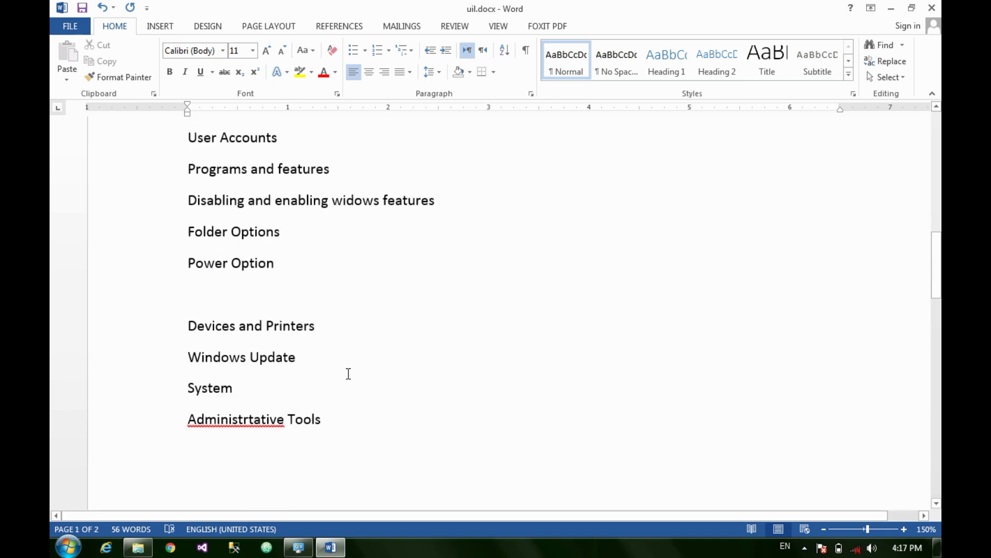
click(317, 331)
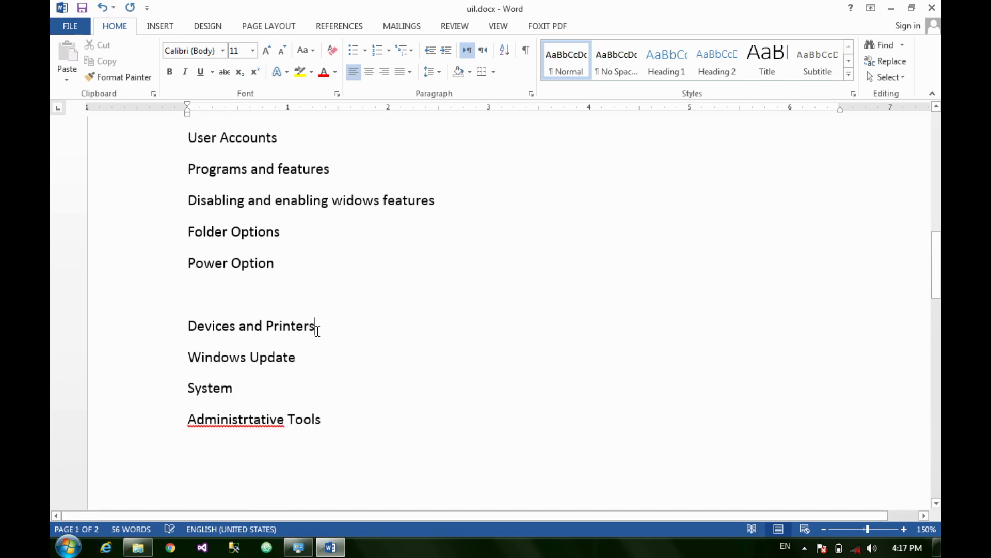
click(159, 361)
click(186, 358)
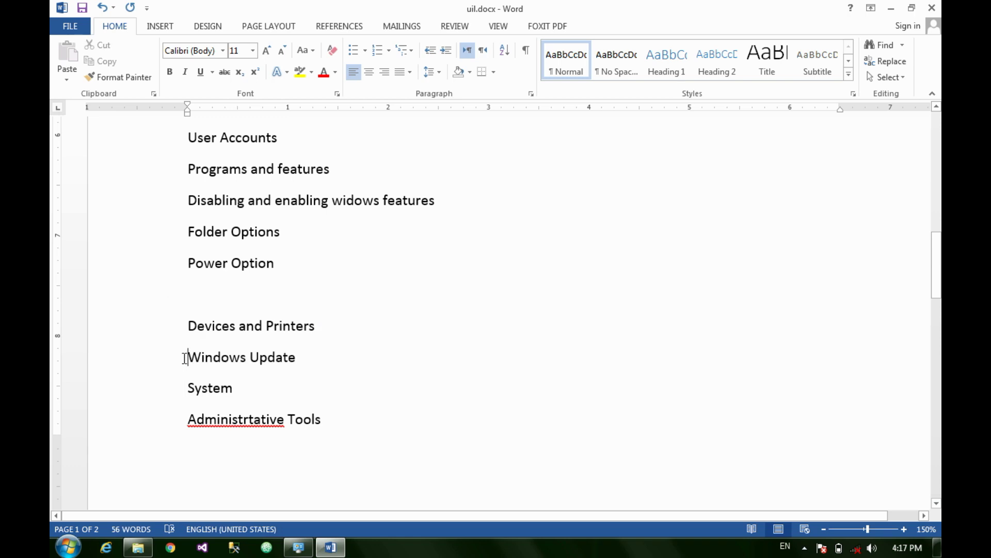
text(//)
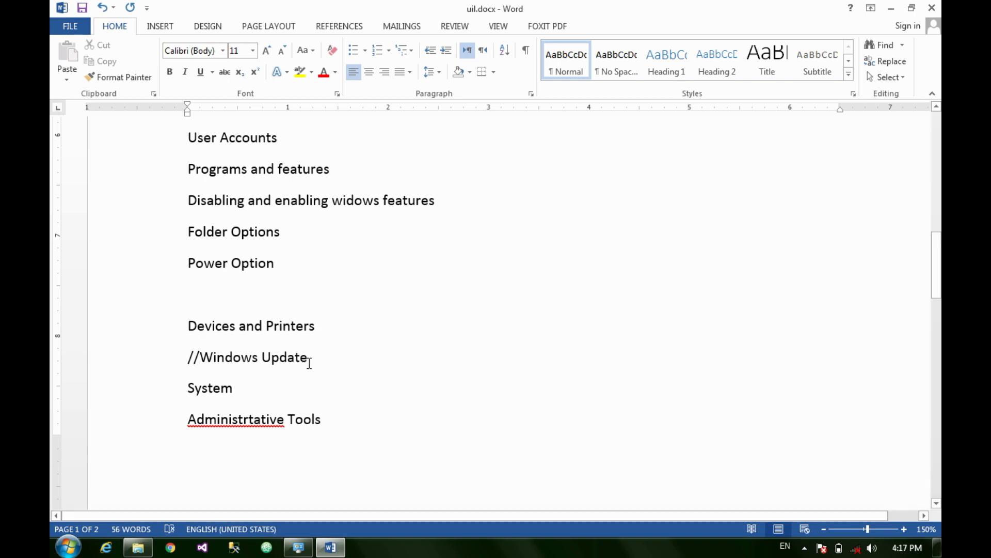
Step: Correct the misspelled "Administrtative" to "Administrative" and select the System line above it
right_click(254, 419)
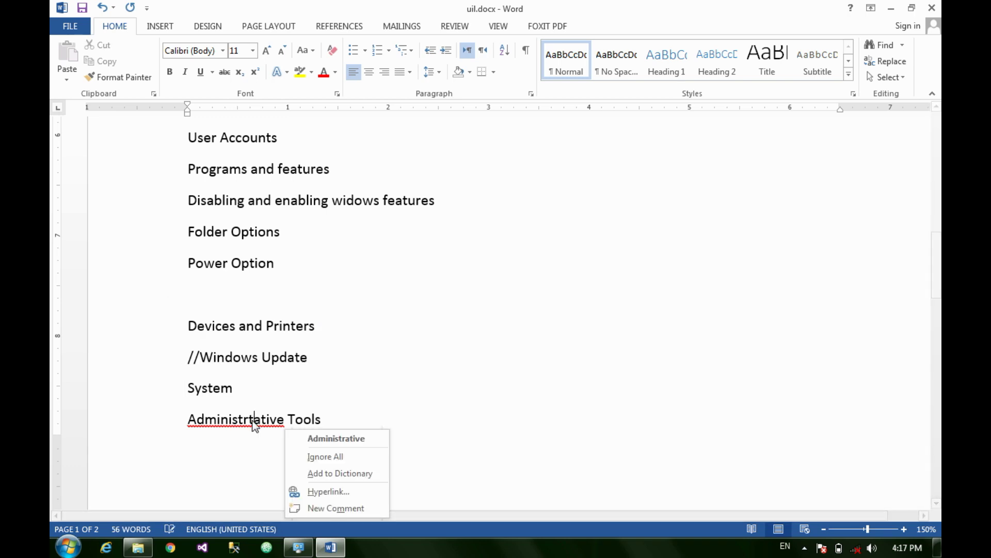
click(304, 436)
click(303, 376)
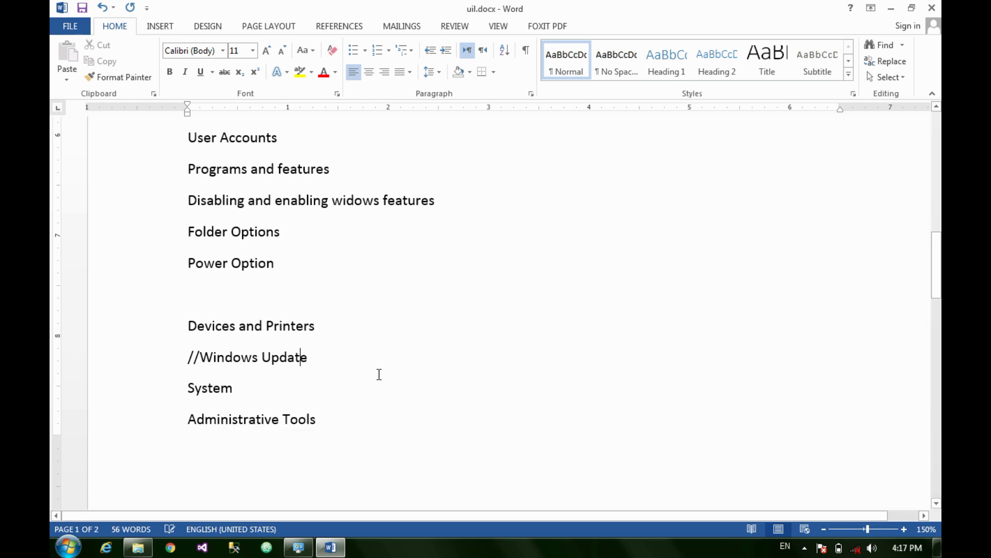
click(135, 392)
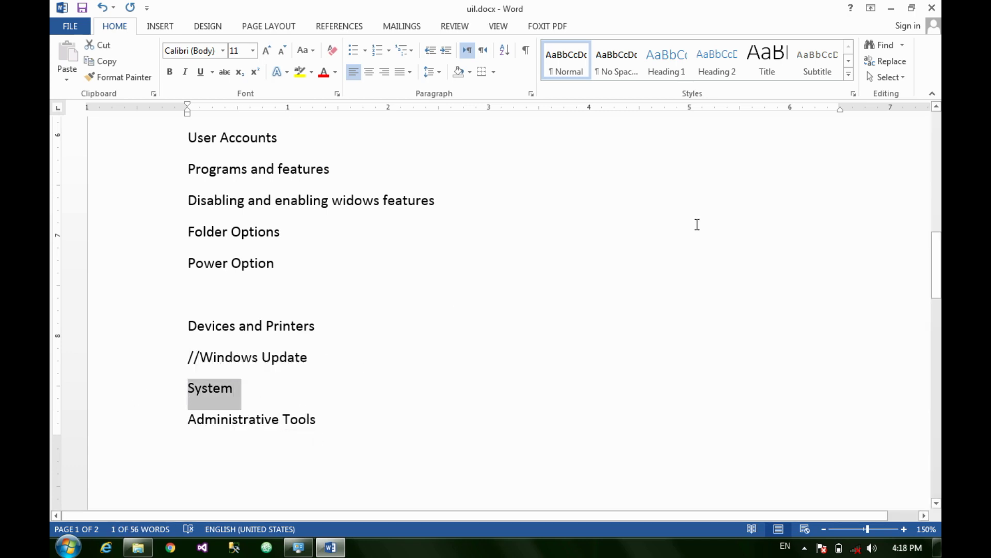
Step: Minimize the document, close the Documents library and open the System page in Control Panel
click(906, 9)
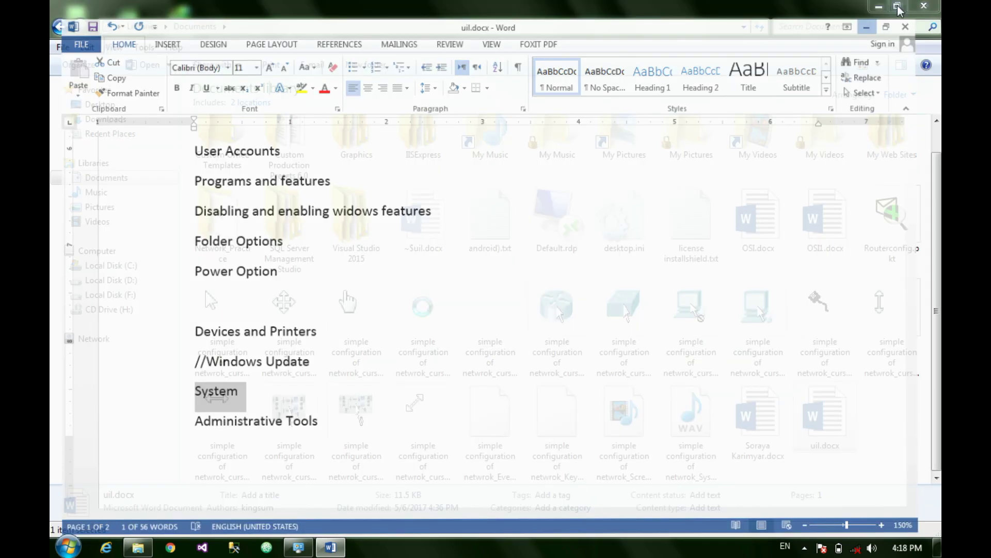
click(924, 6)
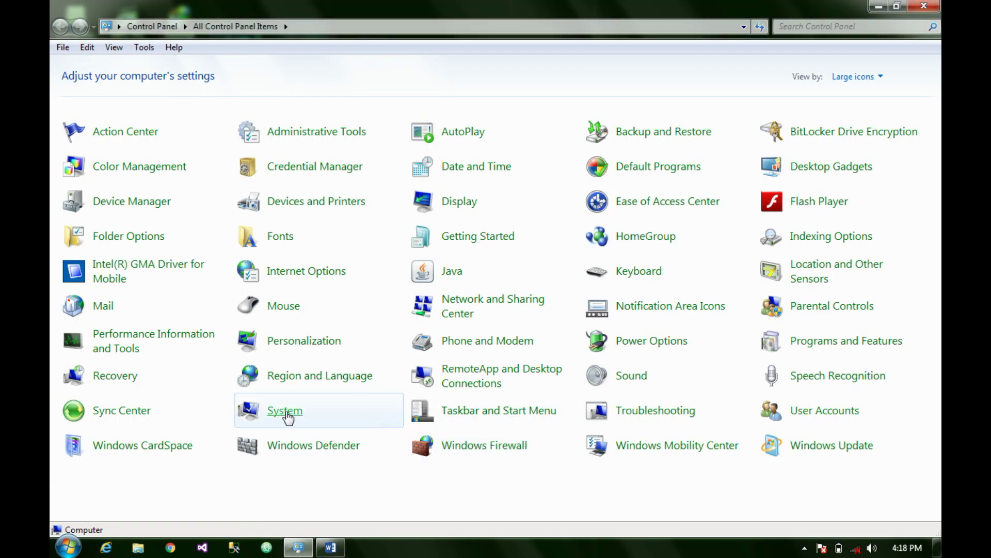
click(316, 412)
scroll(384, 373, down, 1)
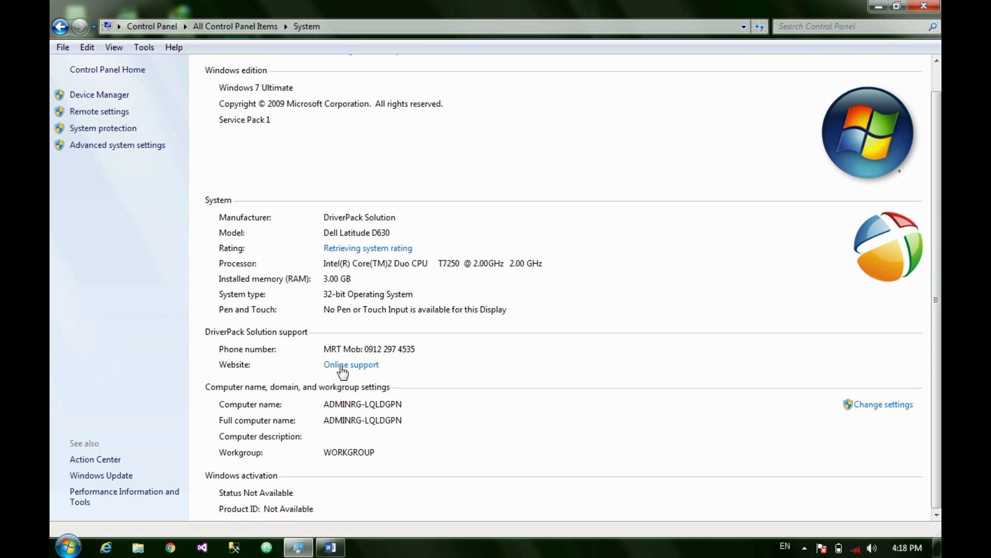
Step: Close Control Panel, reopen the System page through the desktop Computer icon's properties, and review the information down to Windows activation
click(924, 6)
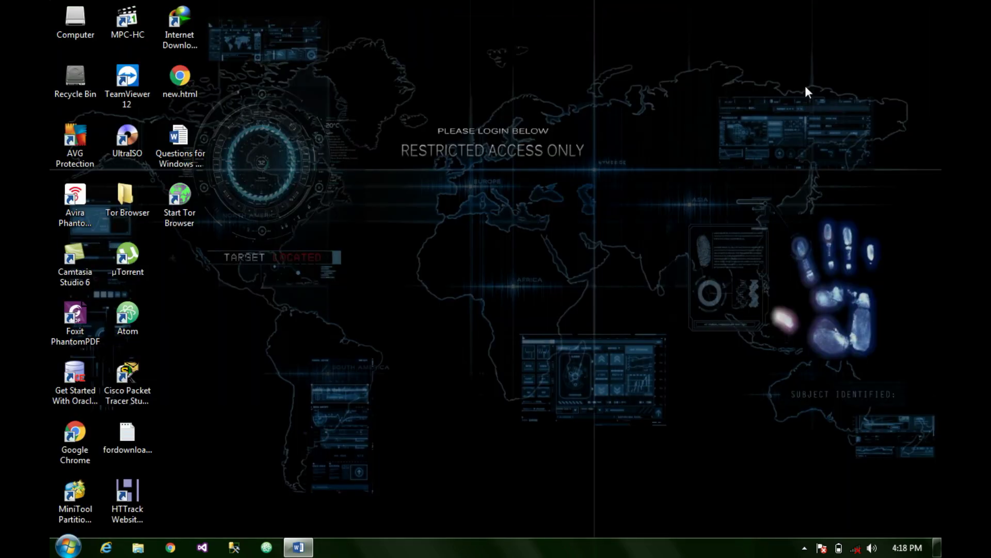
right_click(76, 20)
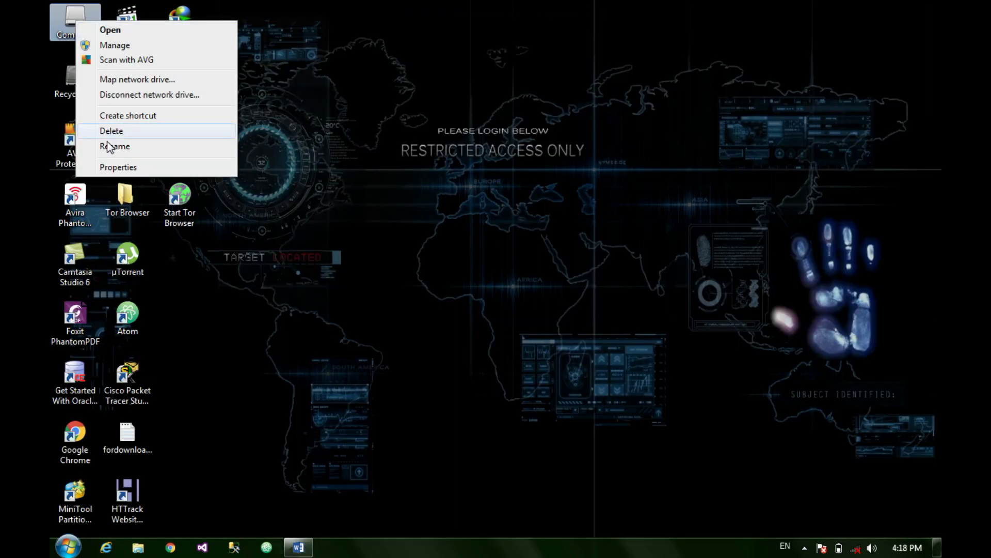
click(123, 167)
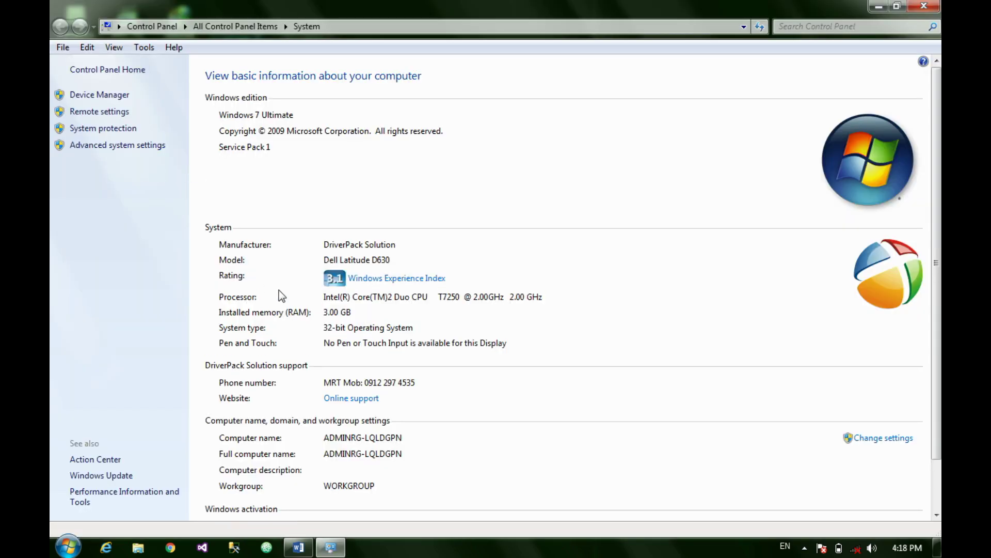
scroll(281, 295, down, 2)
scroll(253, 203, up, 2)
scroll(277, 251, down, 2)
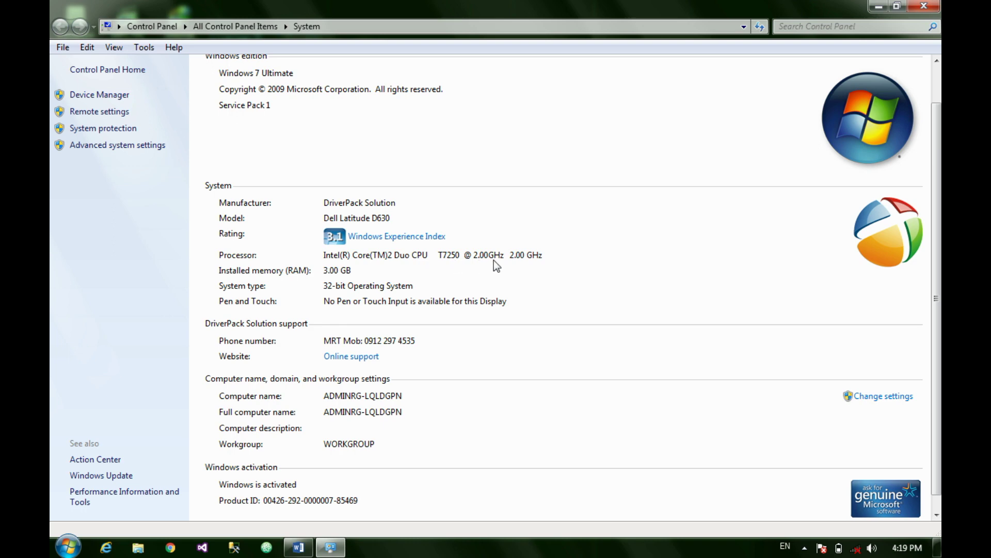
scroll(493, 261, down, 1)
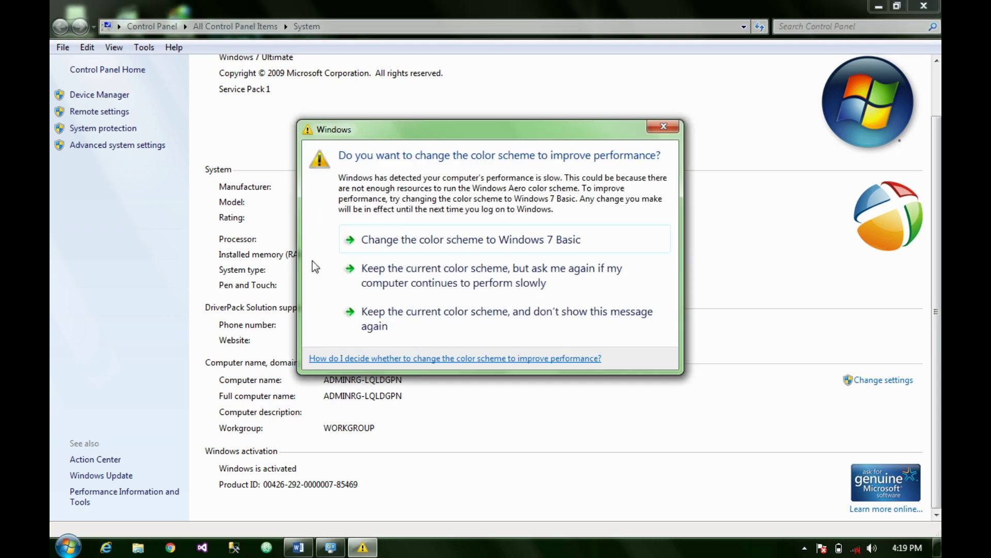
Step: Answer the performance prompt by changing the color scheme to Windows 7 Basic
click(436, 268)
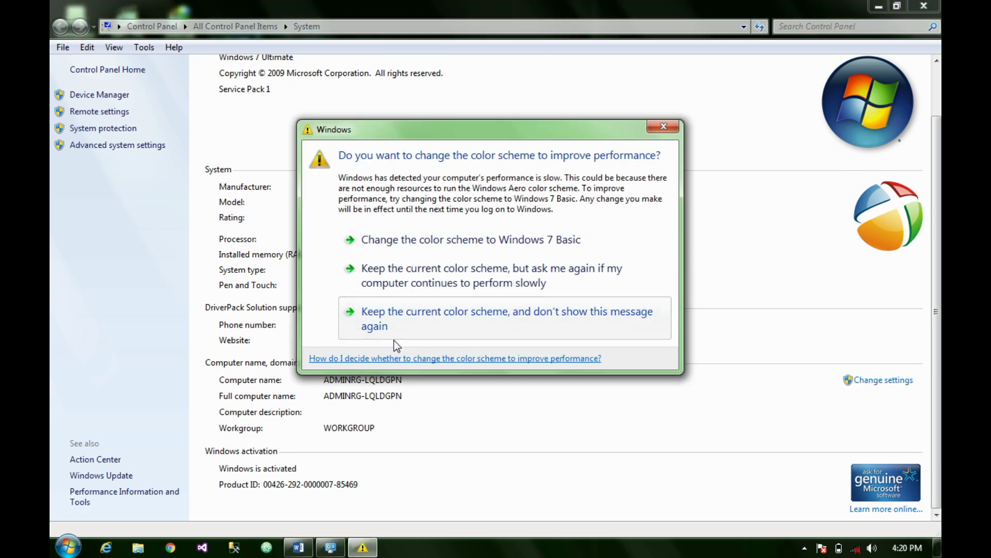
click(497, 231)
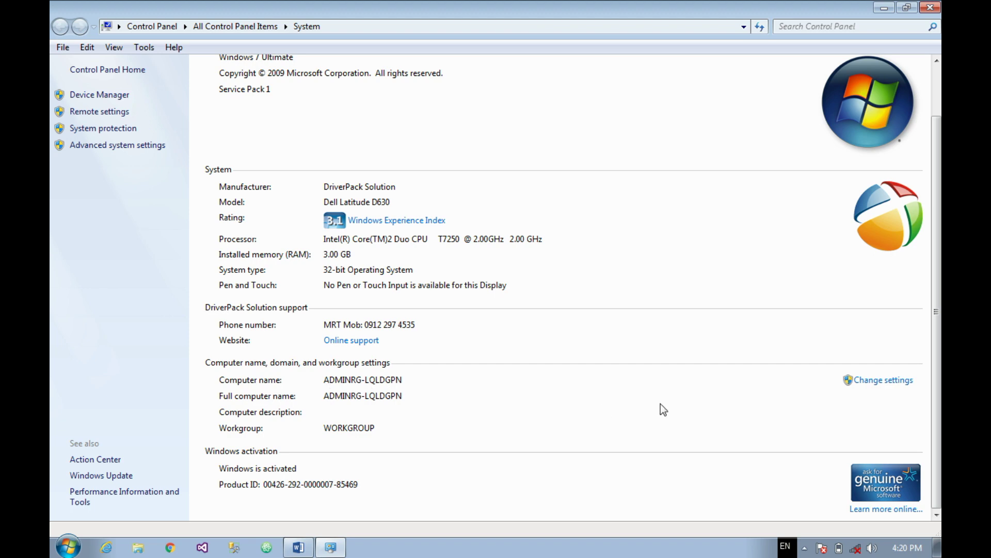
Step: From the computer name settings, start the Network ID wizard and specify a business network with a domain
click(884, 385)
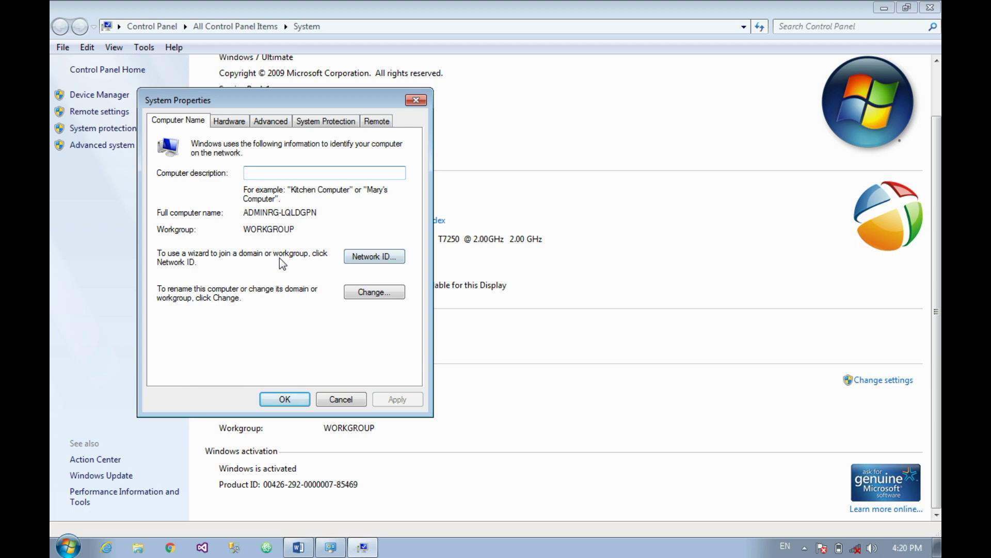
click(361, 258)
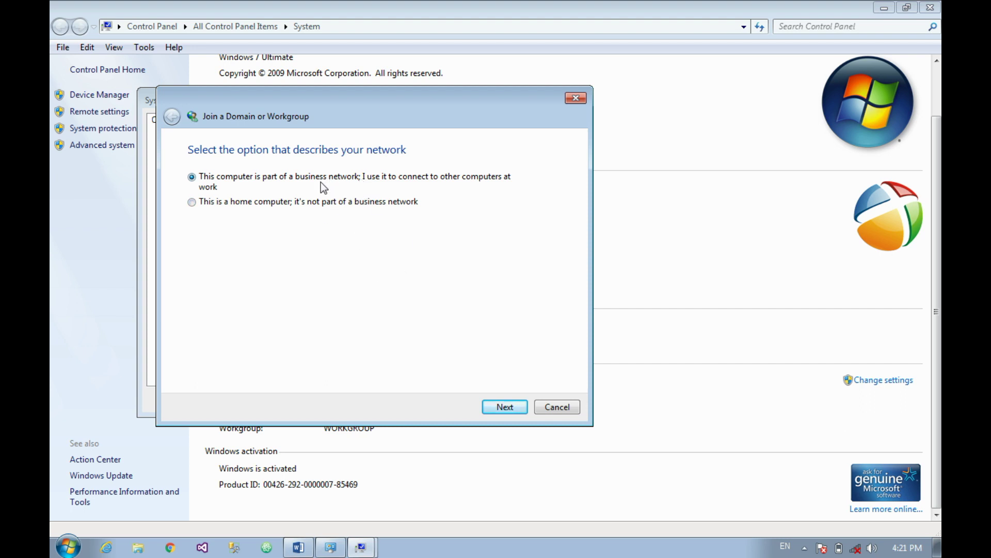
click(506, 407)
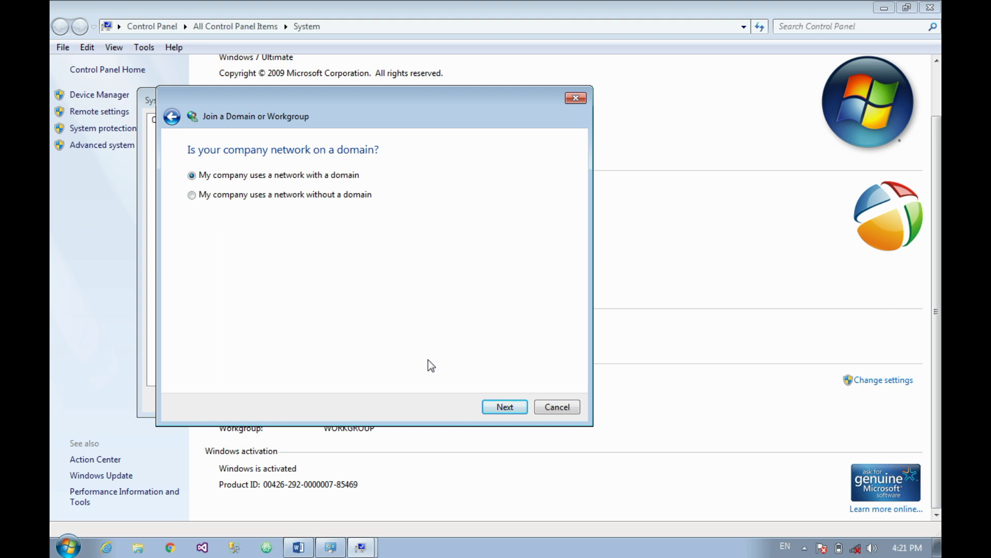
click(507, 409)
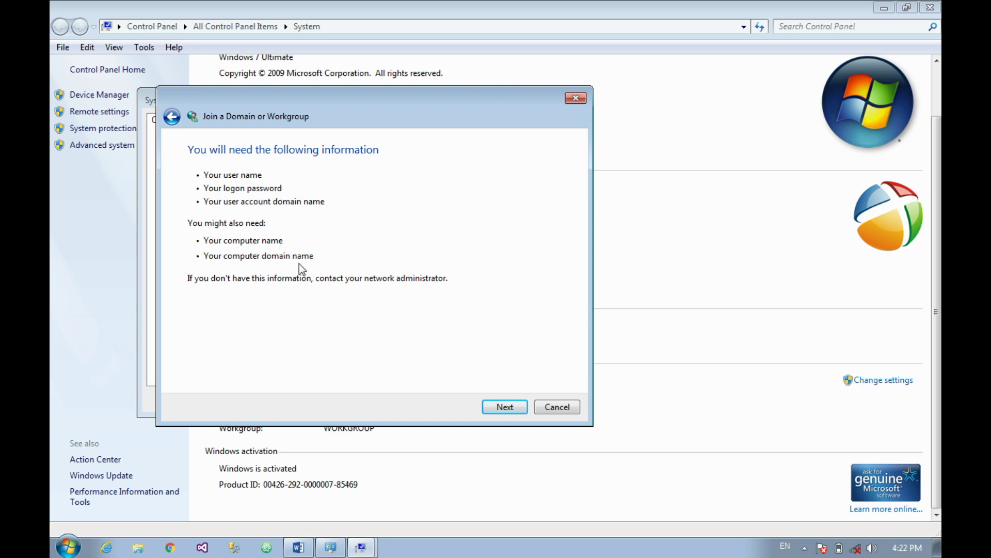
click(505, 408)
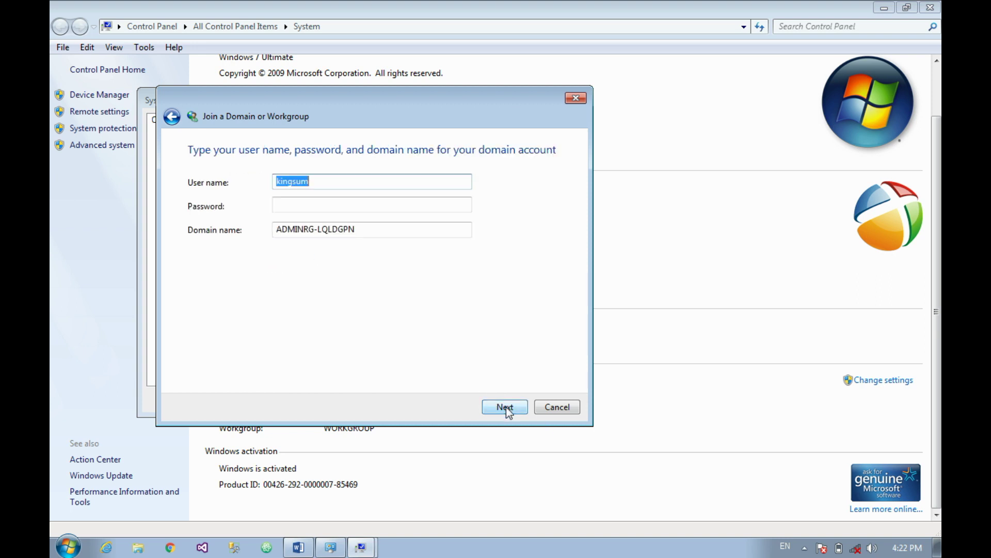
Step: Enter the domain account password, keep the prefilled user name and domain name, and submit the account details
click(350, 206)
text(p)
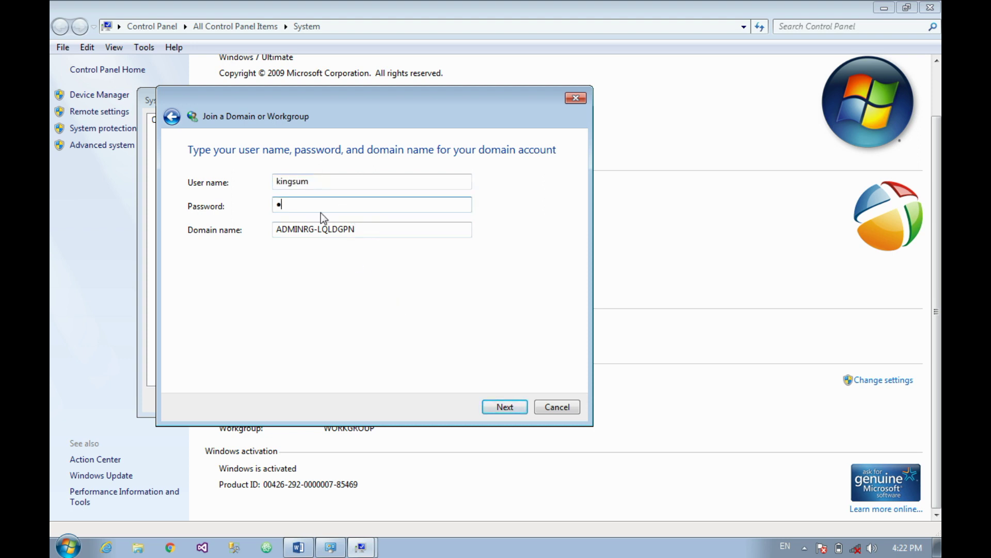
drag(385, 231, 248, 254)
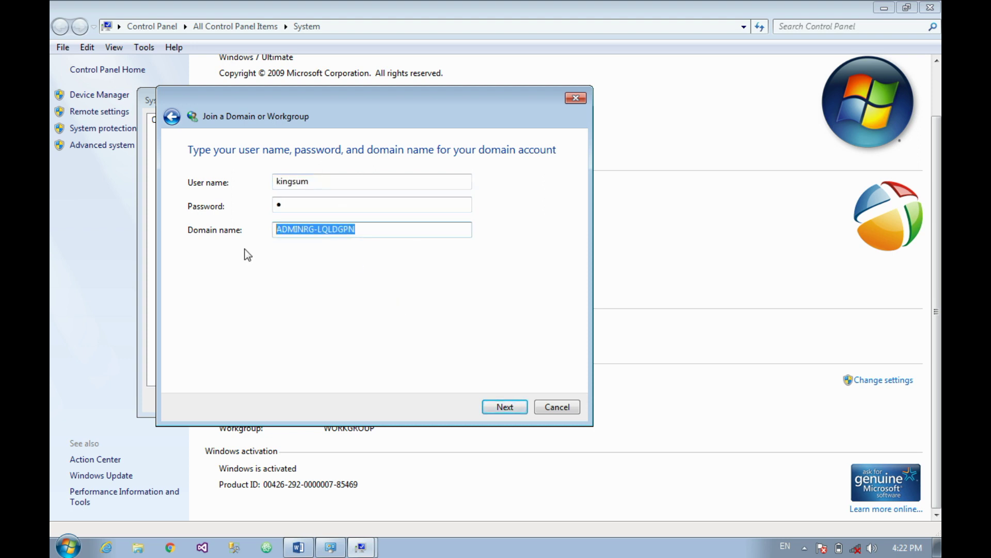
click(504, 407)
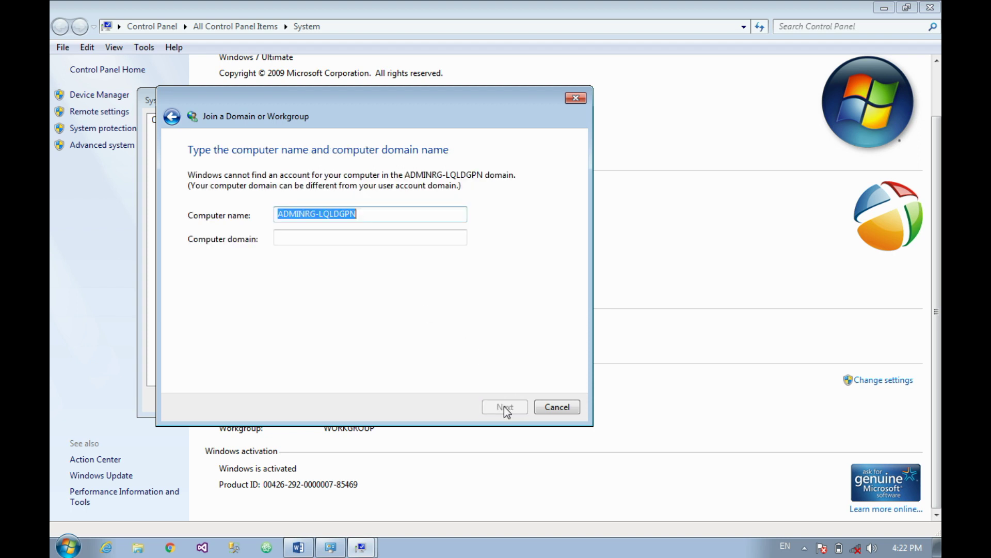
Step: Try to join a domain using the computer name ADMINRG-LQLDGPN as the computer domain, and cancel the wizard
click(333, 237)
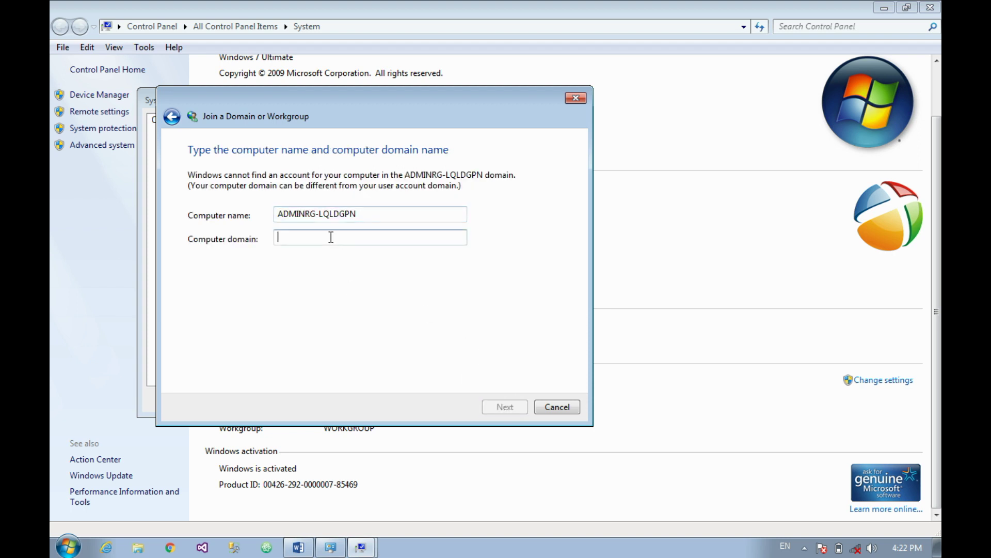
drag(365, 215, 225, 227)
key(ctrl+c)
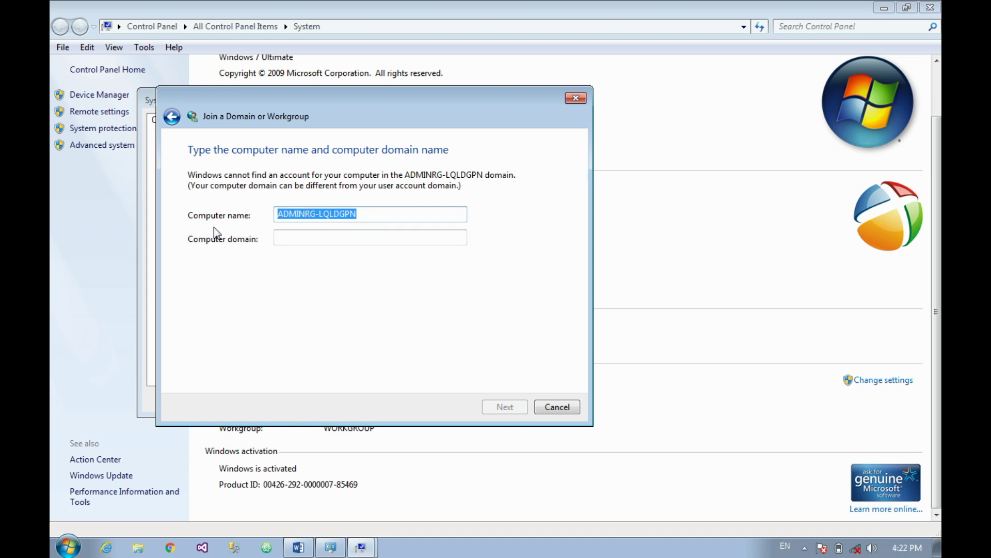
click(305, 243)
key(ctrl+v)
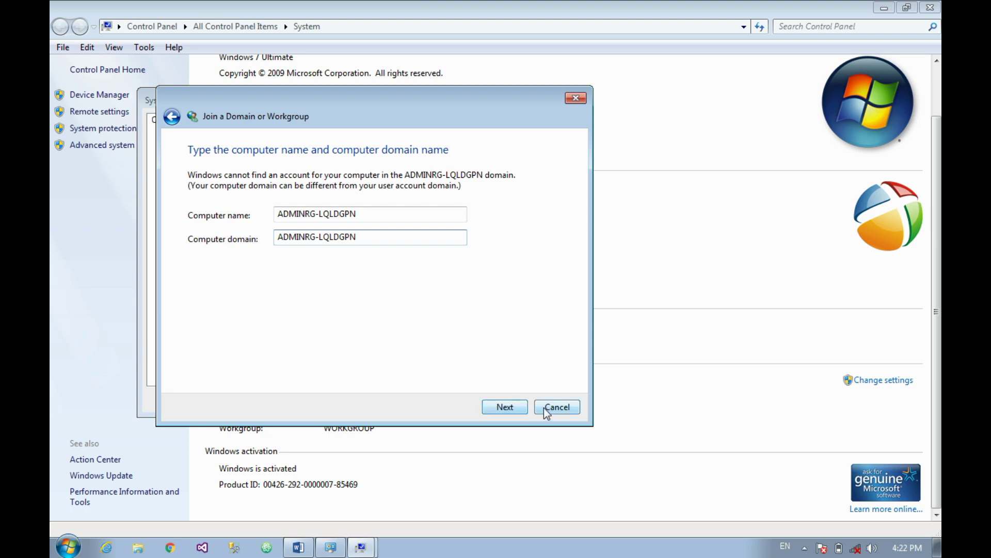
click(508, 409)
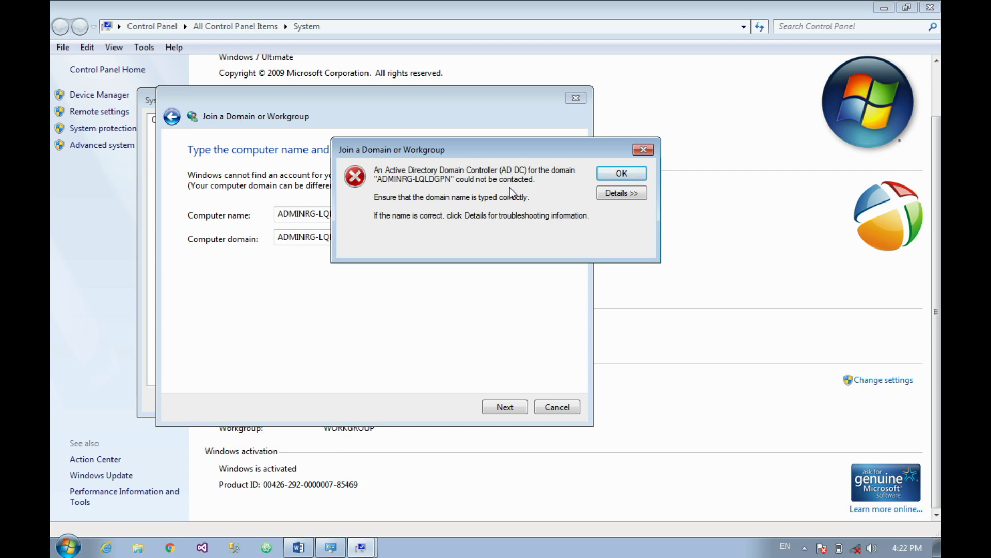
click(621, 175)
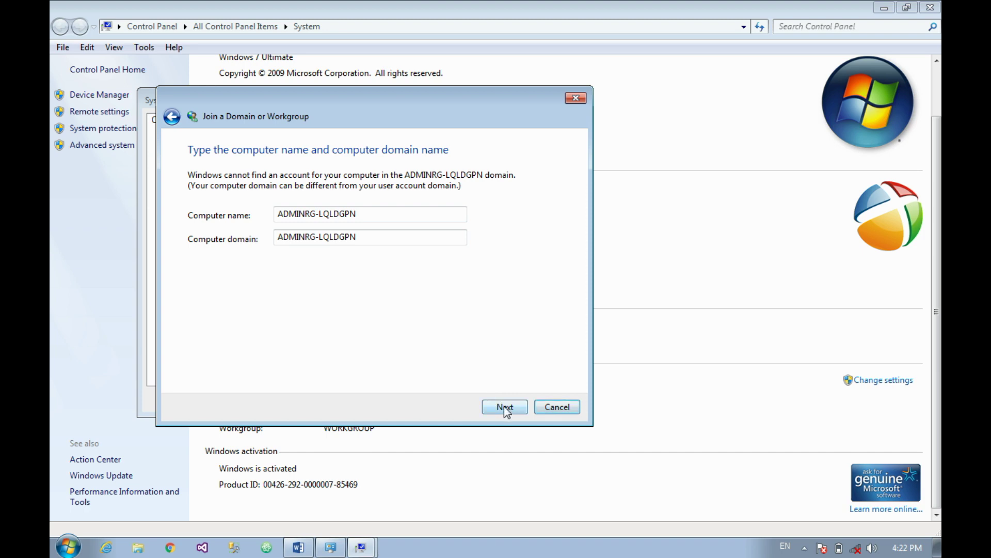
click(540, 408)
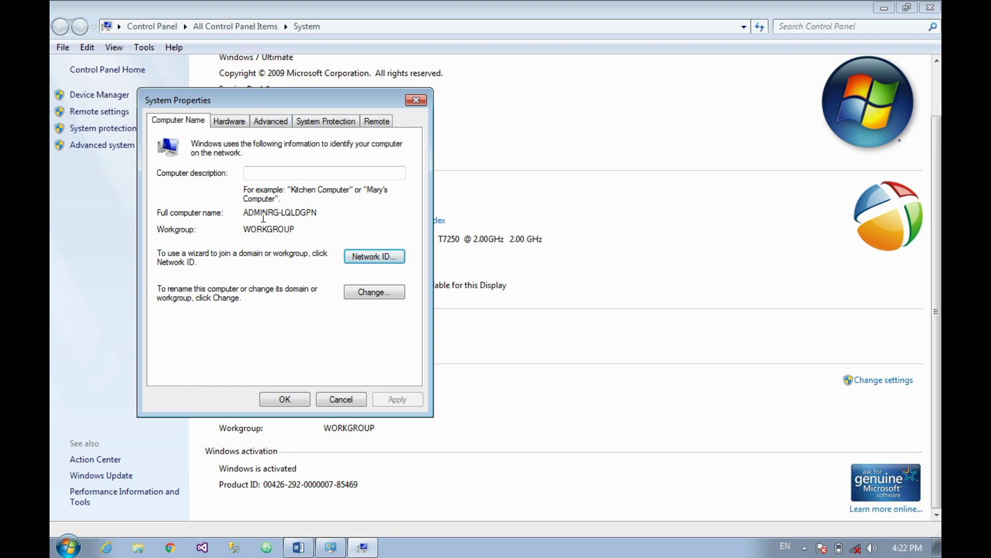
Step: Open the computer name and domain change settings and examine the computer name and the Domain and Workgroup membership options
click(372, 294)
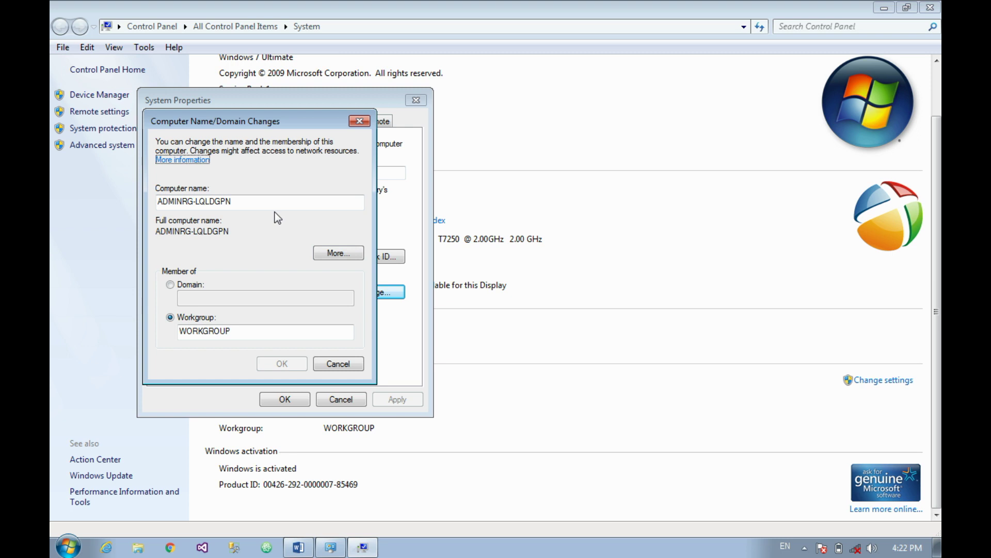
double_click(262, 201)
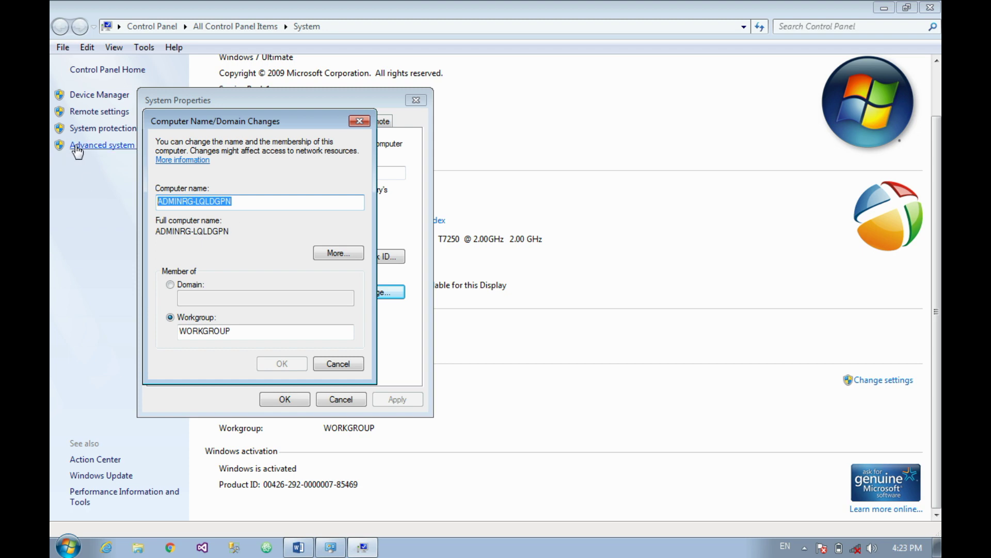
click(200, 286)
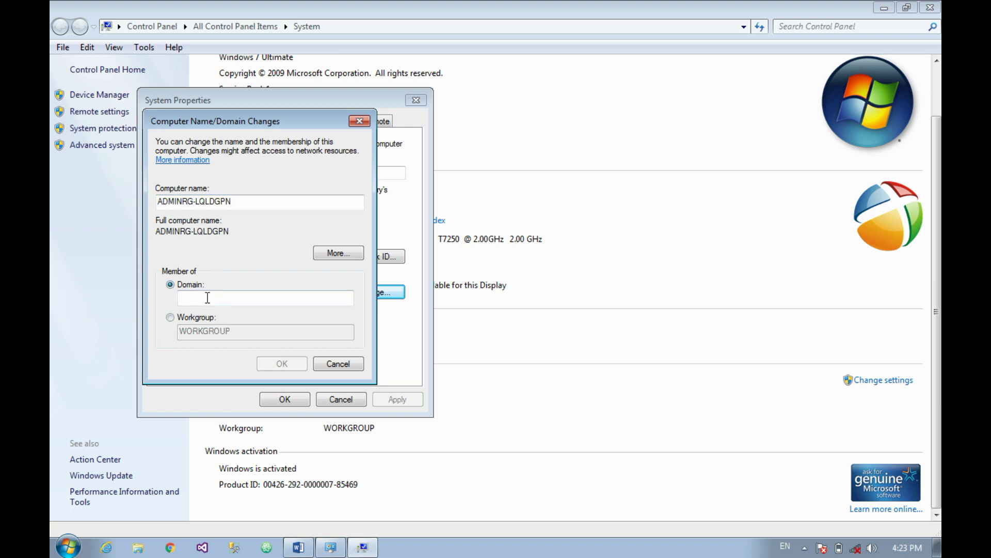
click(201, 317)
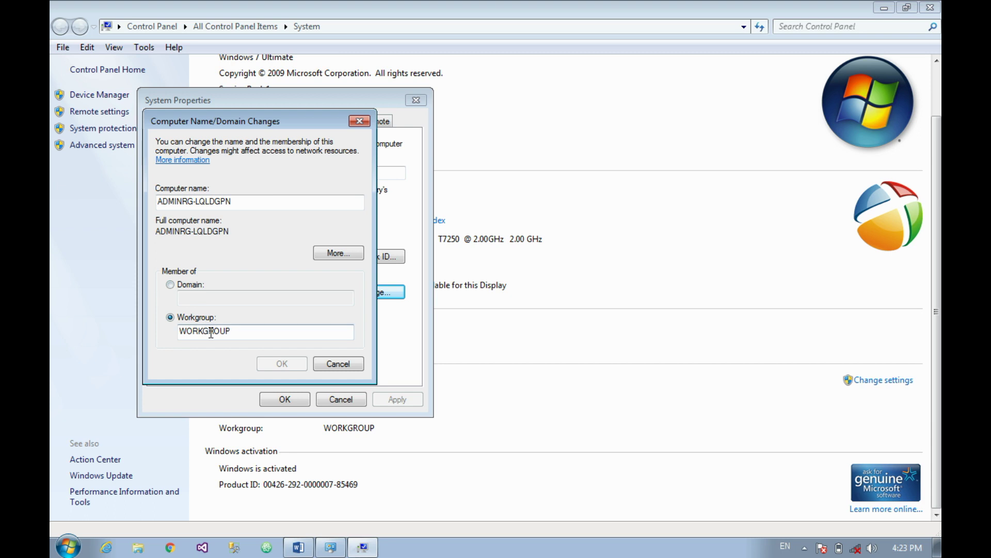
click(201, 288)
click(208, 317)
drag(231, 332, 123, 353)
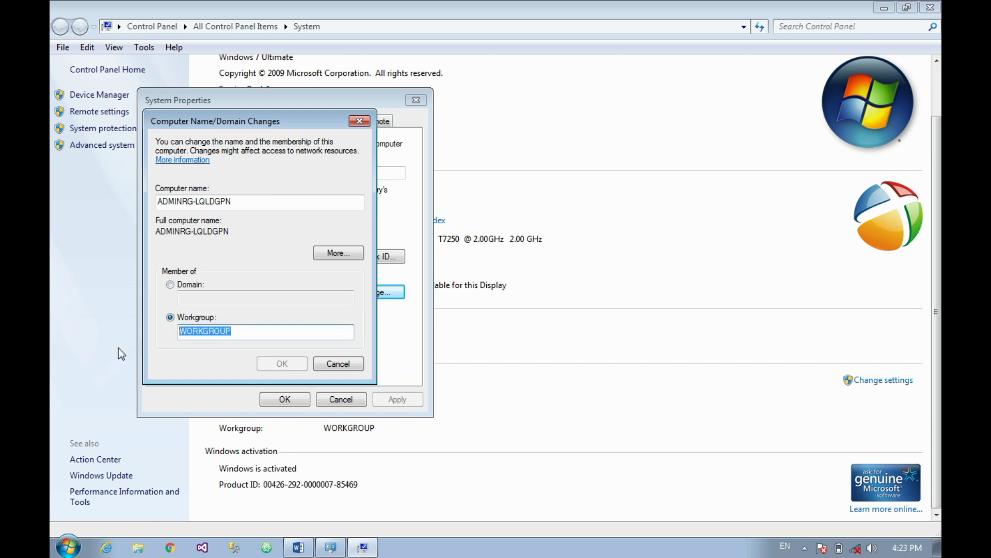
click(177, 319)
drag(248, 332, 92, 353)
Step: Try to make the computer a member of the domain //192.168.0.1 and dismiss the resulting message
click(170, 284)
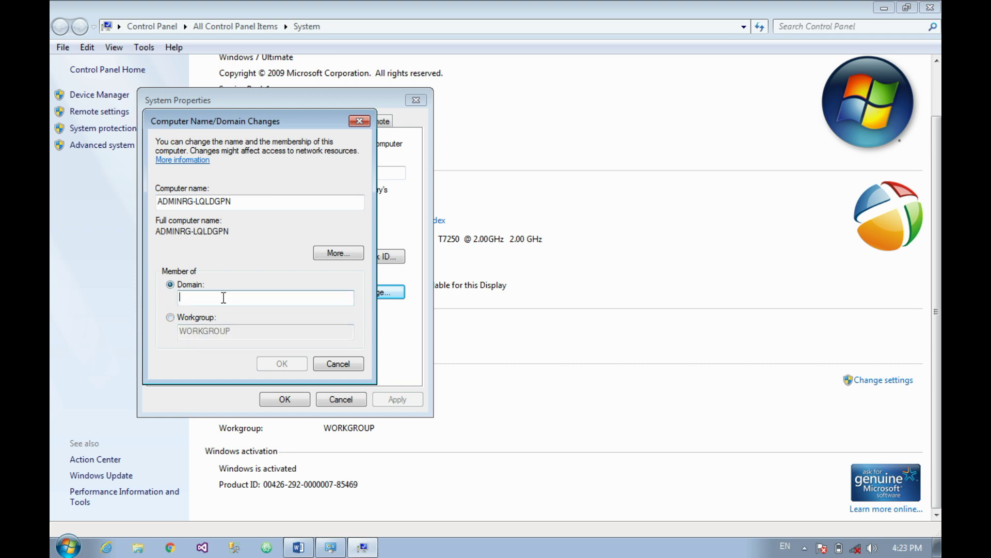
click(230, 295)
text(//192)
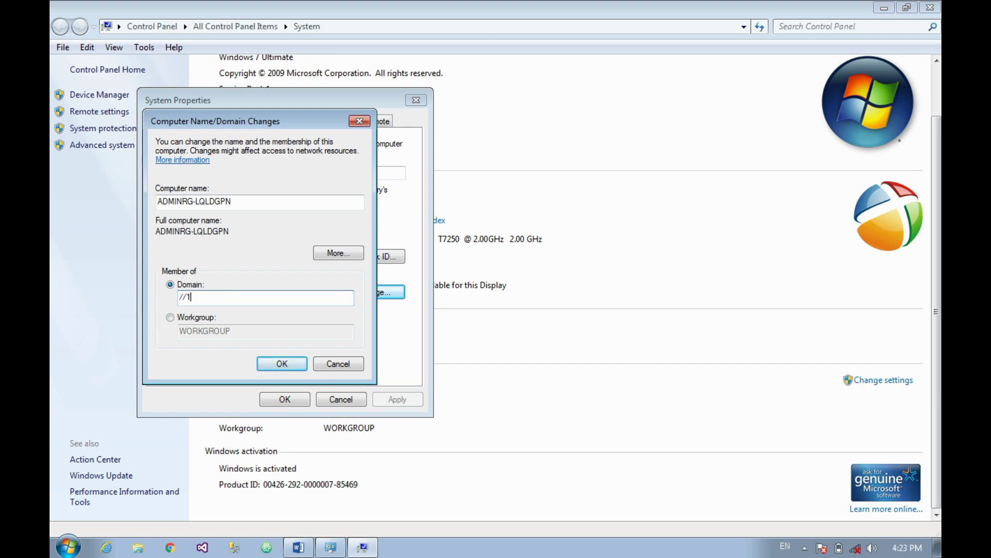
text(678.0.1)
key(Left)
key(Left)
key(Left)
key(Left)
key(BackSpace)
key(BackSpace)
text(8)
click(269, 362)
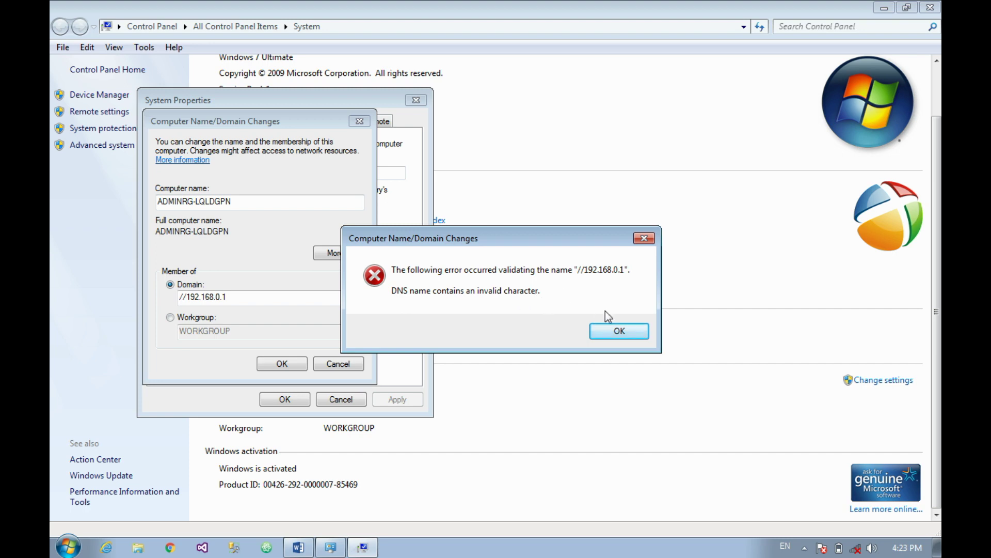
click(619, 331)
Step: Replace the domain entry with aria, try to join that domain, and dismiss the resulting message
click(244, 300)
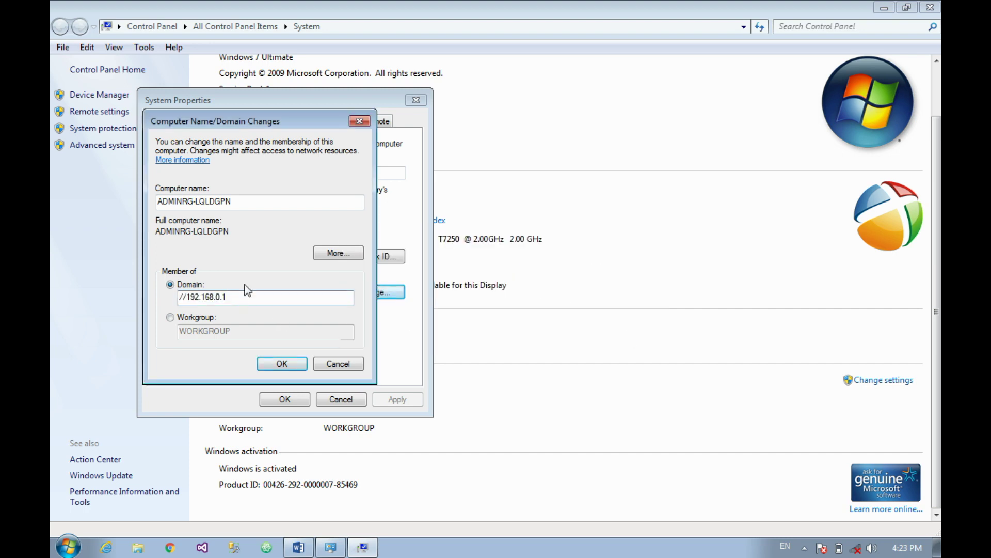
drag(254, 298, 180, 304)
click(232, 296)
drag(231, 296, 154, 303)
key(BackSpace)
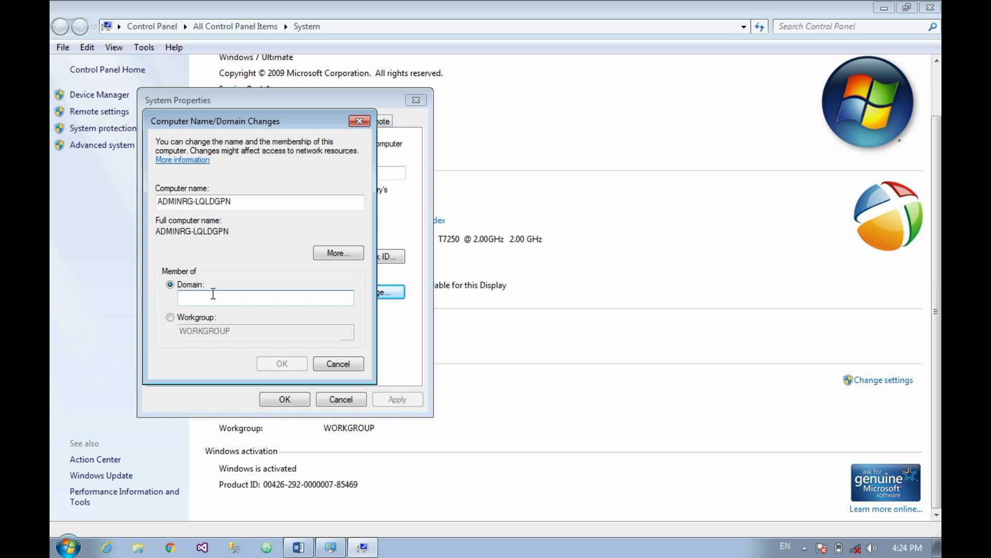
text(a)
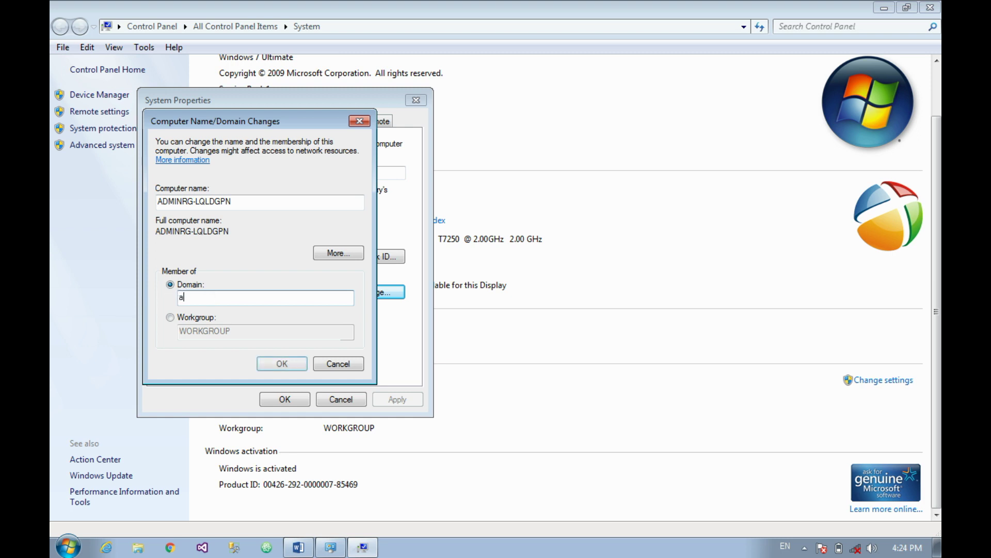
text(ria_)
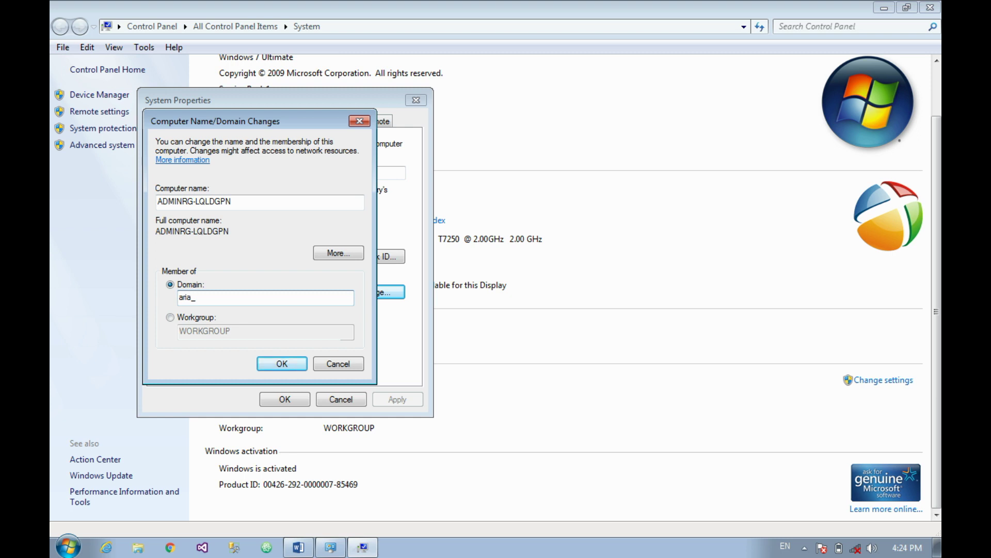
click(286, 363)
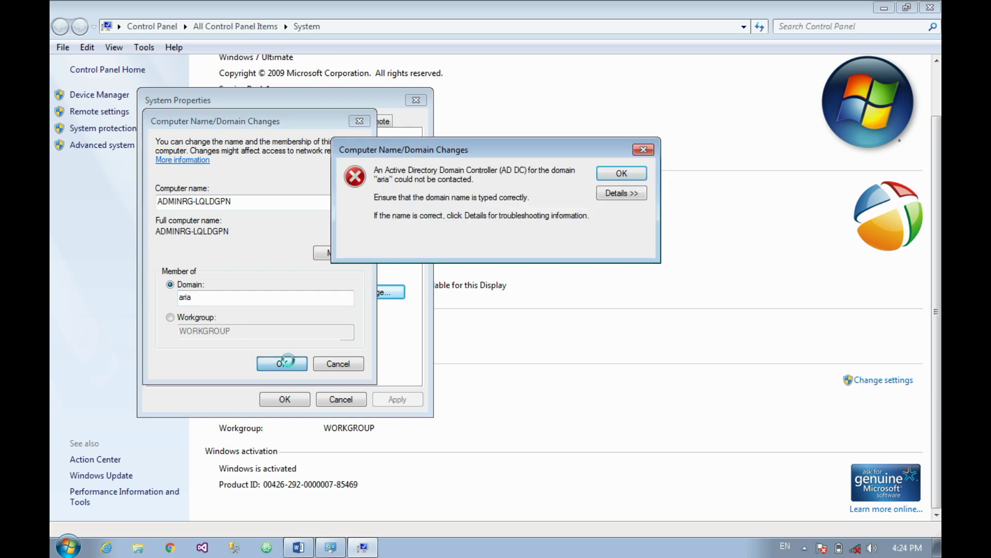
click(609, 174)
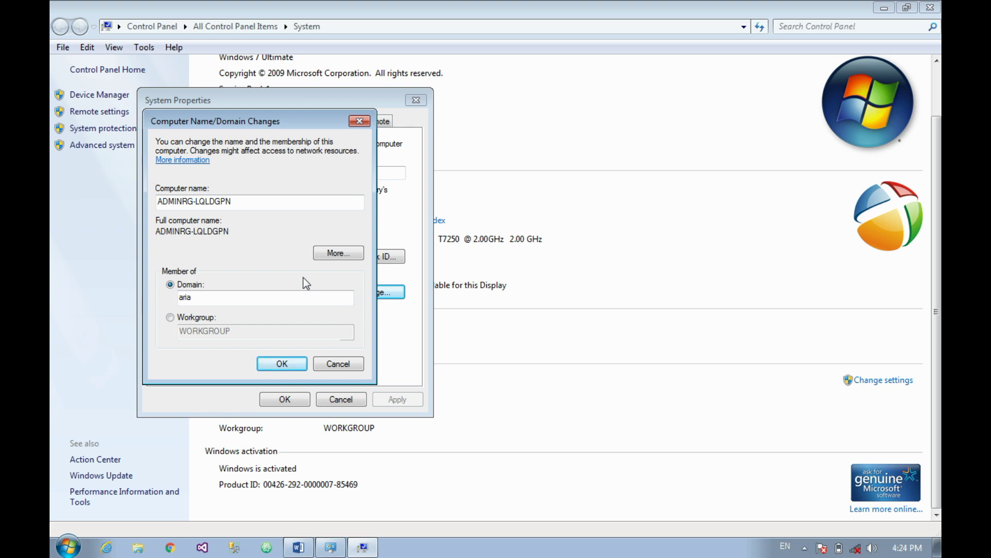
Step: Try ko as the primary DNS suffix, clear it, and cancel both the DNS suffix settings and the computer name changes
click(335, 254)
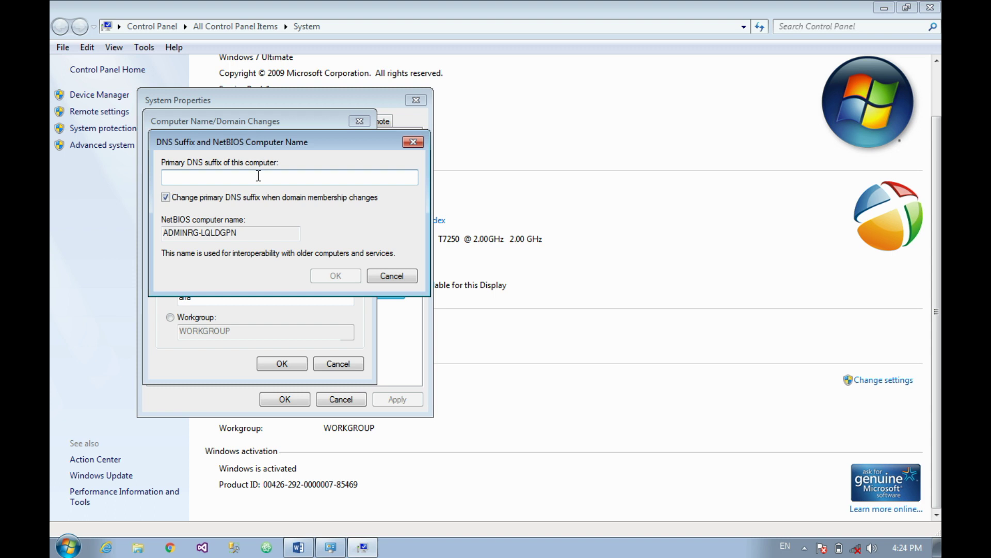
text(ko)
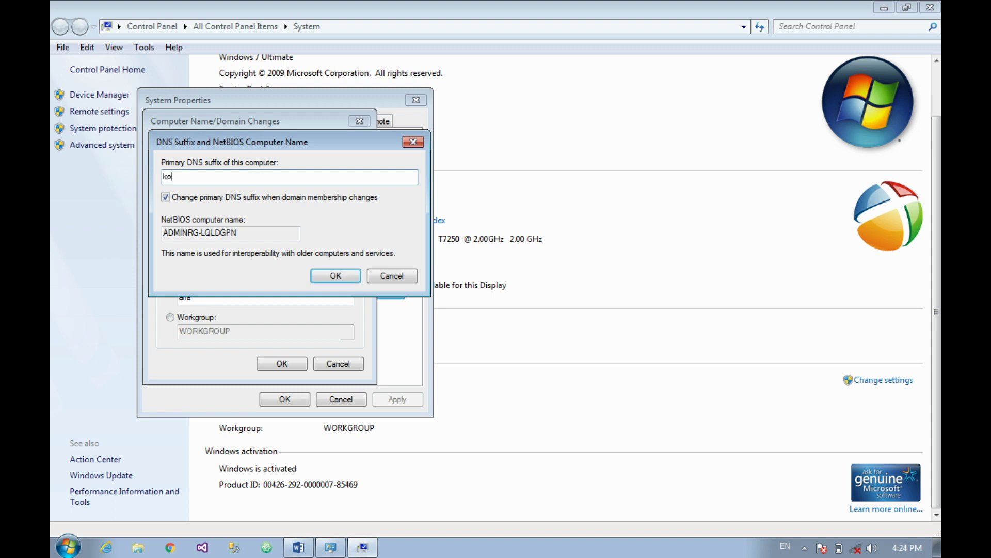
key(BackSpace)
key(BackSpace)
click(392, 274)
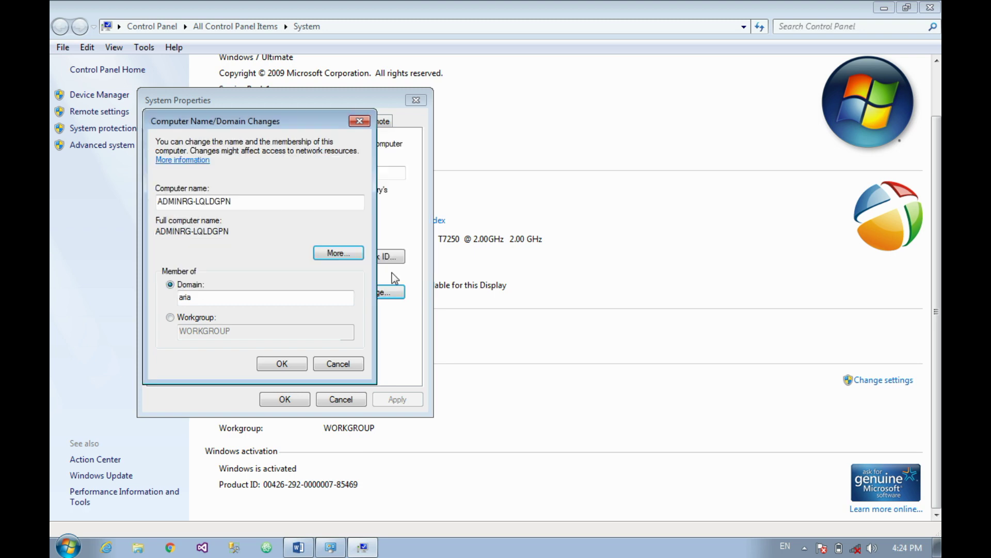
click(356, 362)
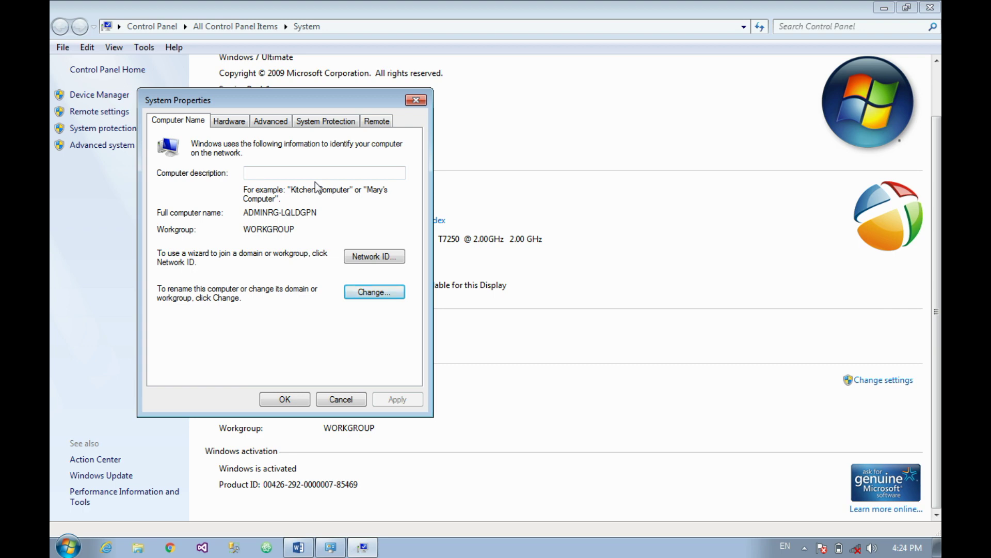
Step: Open Device Manager from the hardware settings, examine the PCMCIA adapters, ports, smart card readers, processors and modems categories, and close it
click(229, 122)
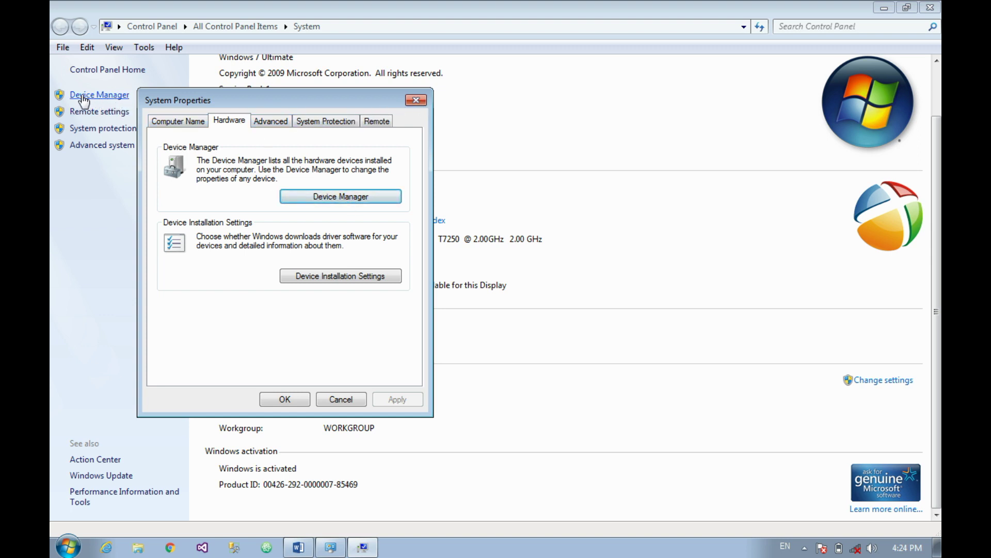
click(355, 199)
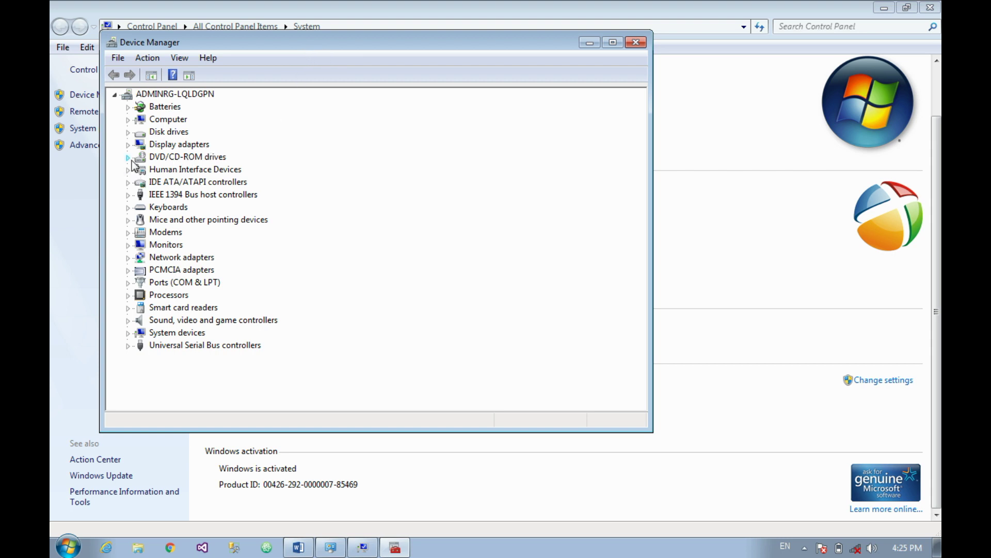
click(127, 270)
click(128, 270)
click(127, 282)
click(128, 282)
click(127, 307)
click(128, 308)
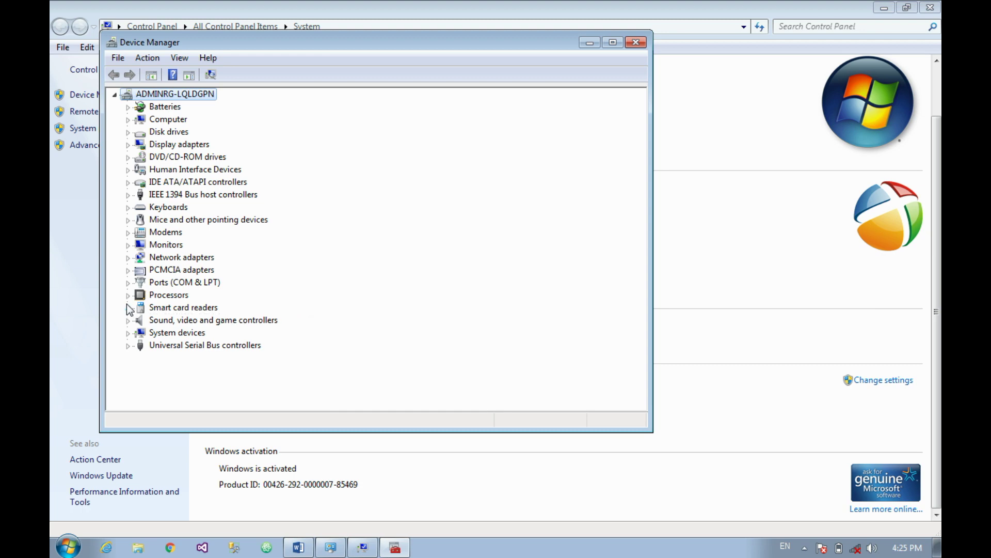
click(127, 296)
click(127, 296)
click(126, 232)
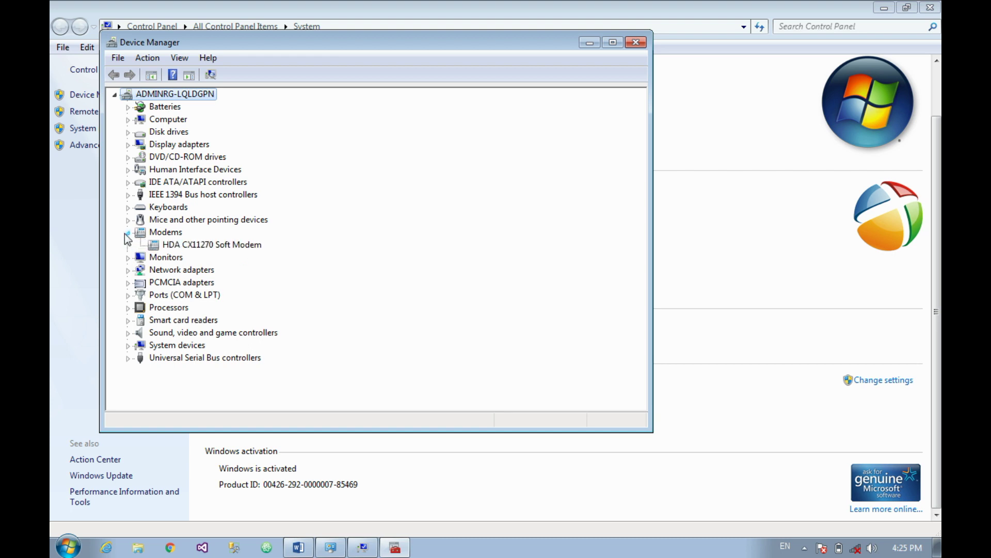
click(126, 233)
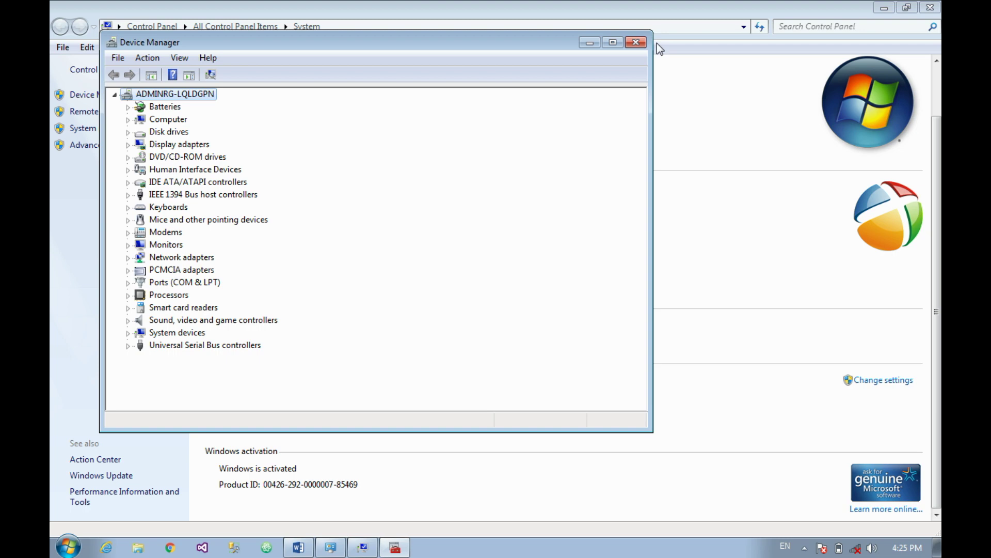
click(635, 42)
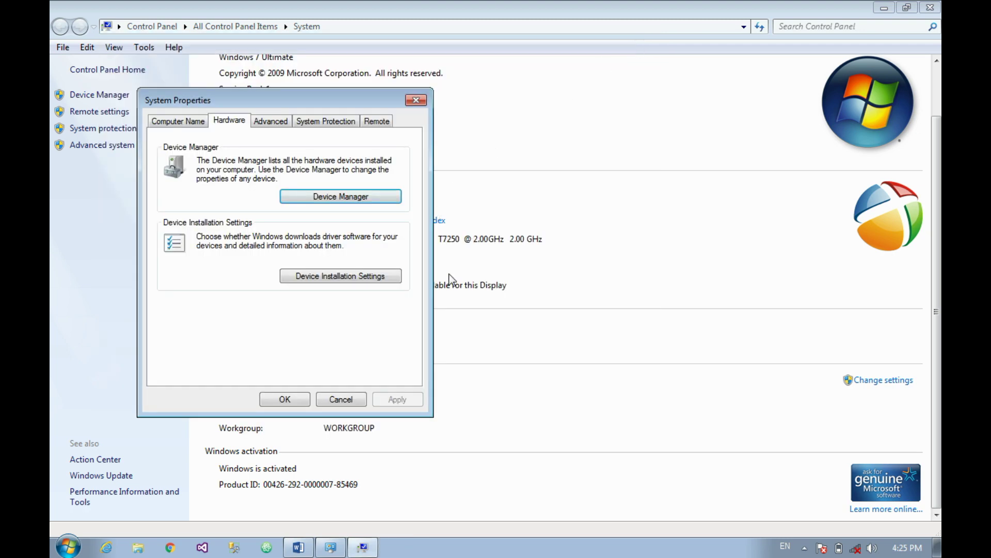
Step: Reopen Device Manager and view the general and modem properties of the HDA CX11270 Soft Modem
click(371, 196)
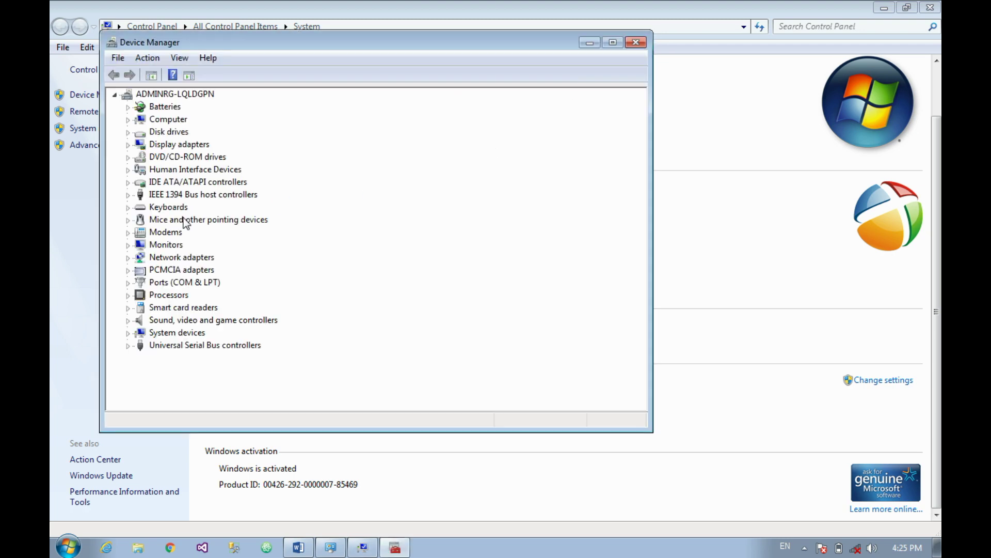
click(185, 221)
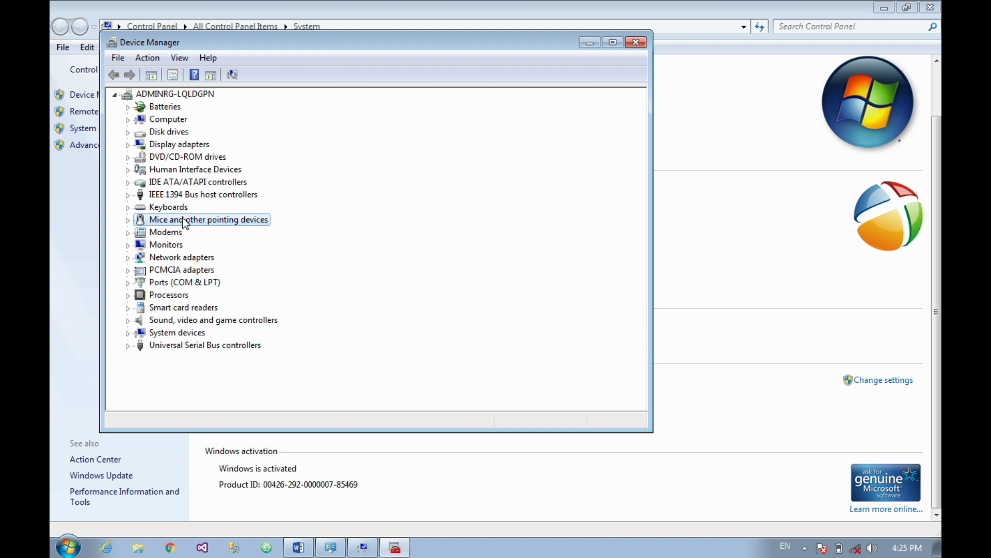
click(128, 233)
click(222, 245)
right_click(222, 245)
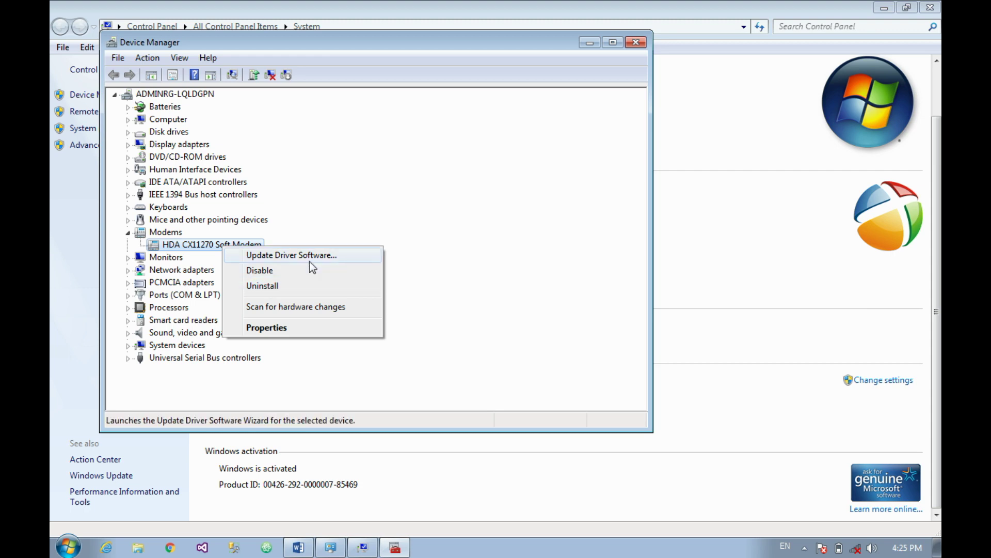
click(290, 333)
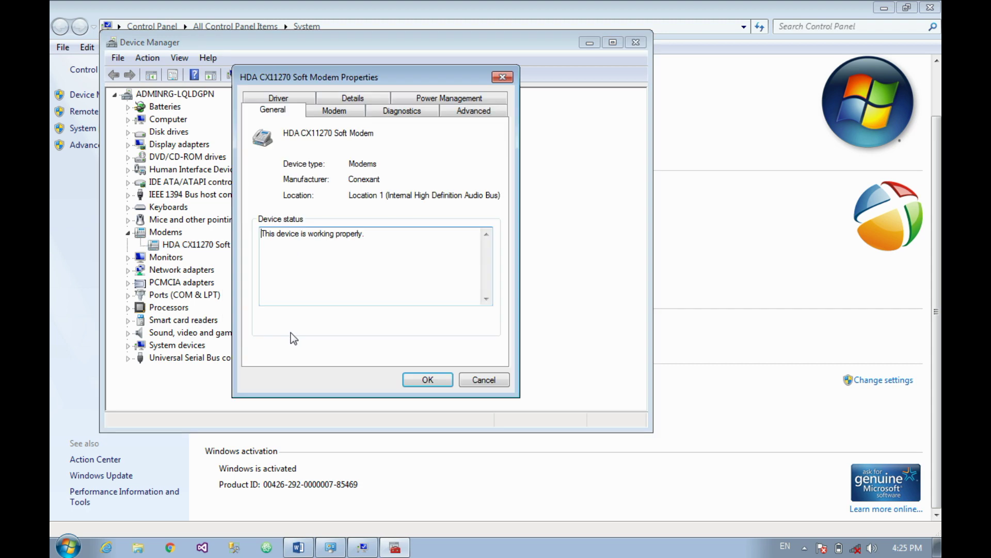
click(334, 110)
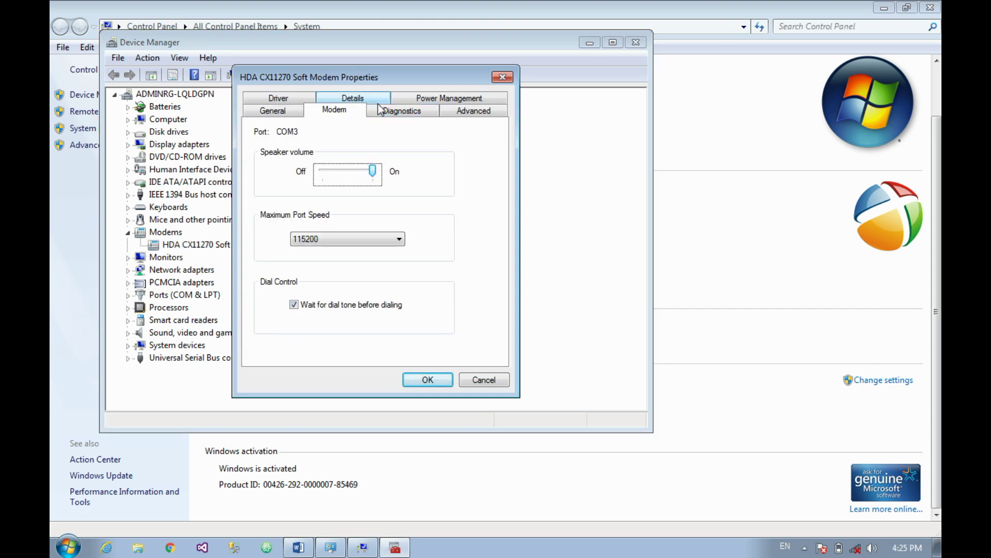
Step: View the soft modem's details and general properties, close them, and collapse the Modems category
click(353, 98)
click(284, 97)
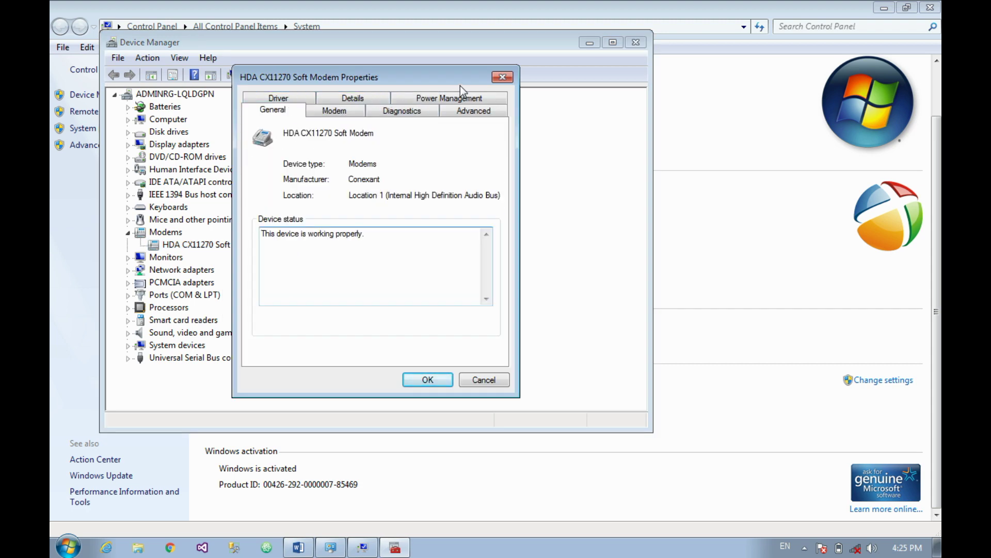
click(502, 77)
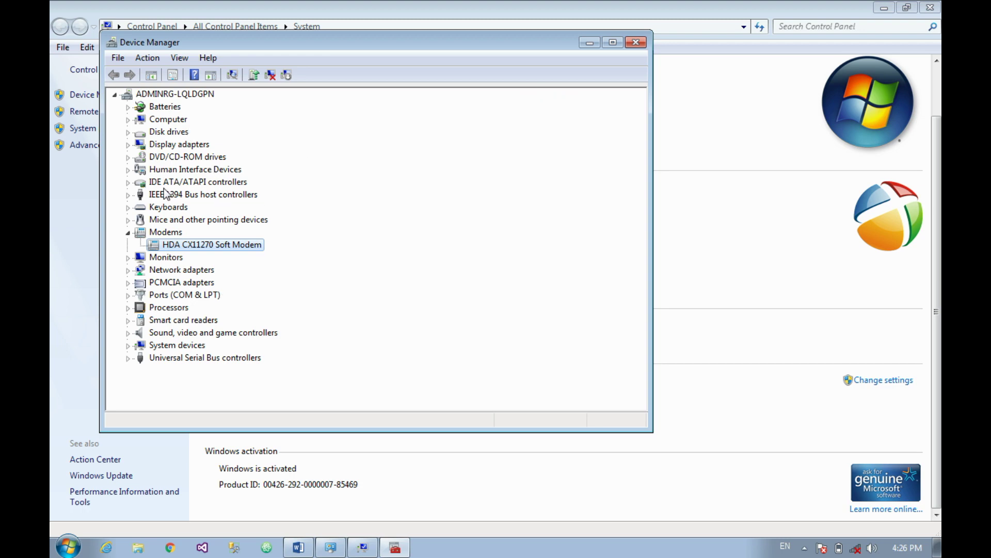
click(128, 232)
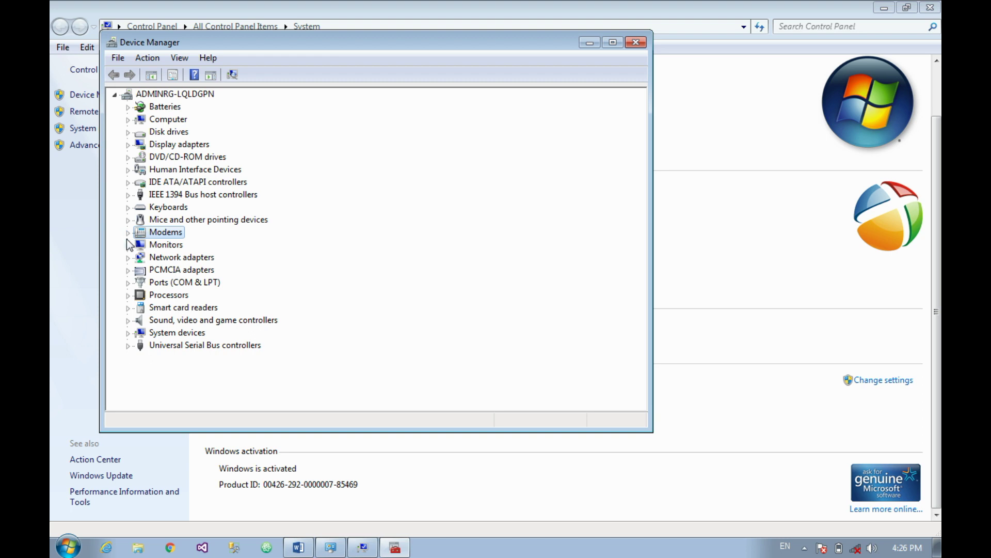
Step: Examine the Monitors and Network adapters categories, selecting each network adapter, including TAP-Windows Adapter V9, and collapse the list
click(127, 245)
click(129, 246)
click(128, 258)
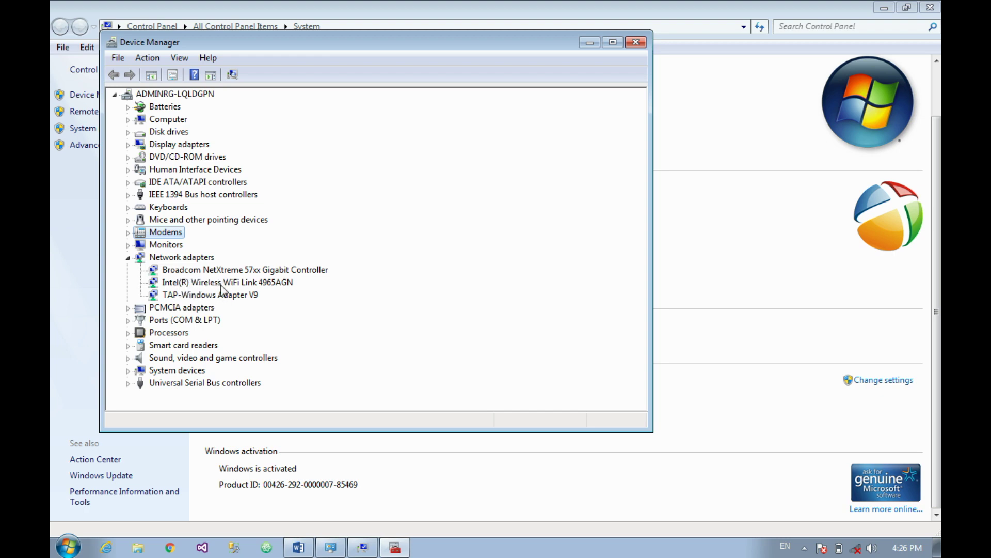
click(272, 283)
click(272, 270)
click(216, 297)
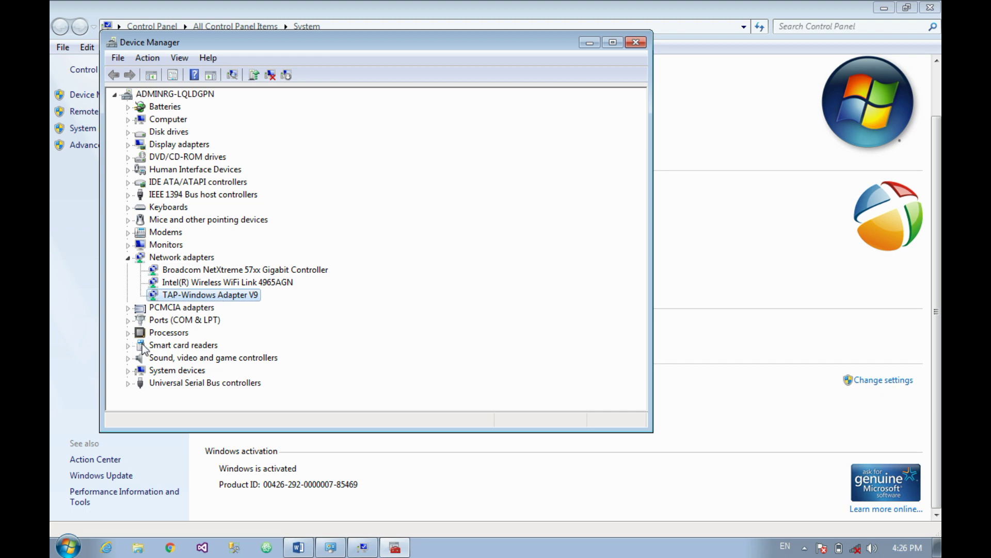
click(128, 258)
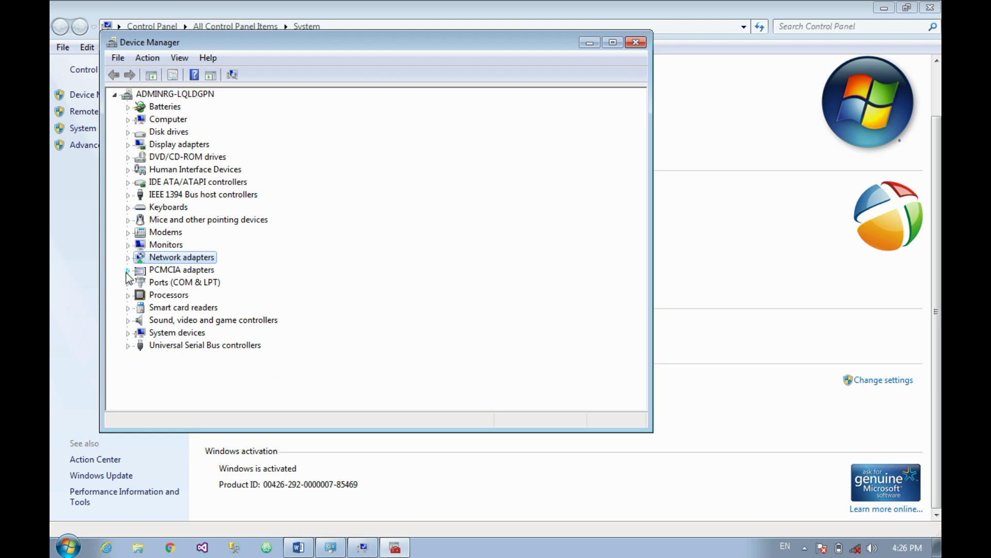
Step: Examine the devices under PCMCIA adapters, Ports (COM & LPT) and Processors, collapsing each category
click(128, 270)
click(127, 270)
click(128, 270)
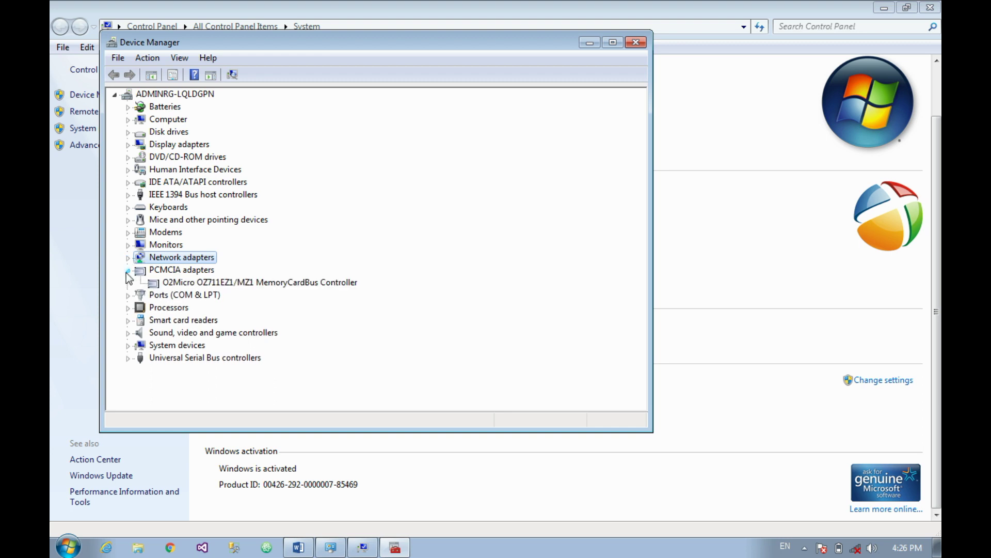
click(128, 270)
click(127, 283)
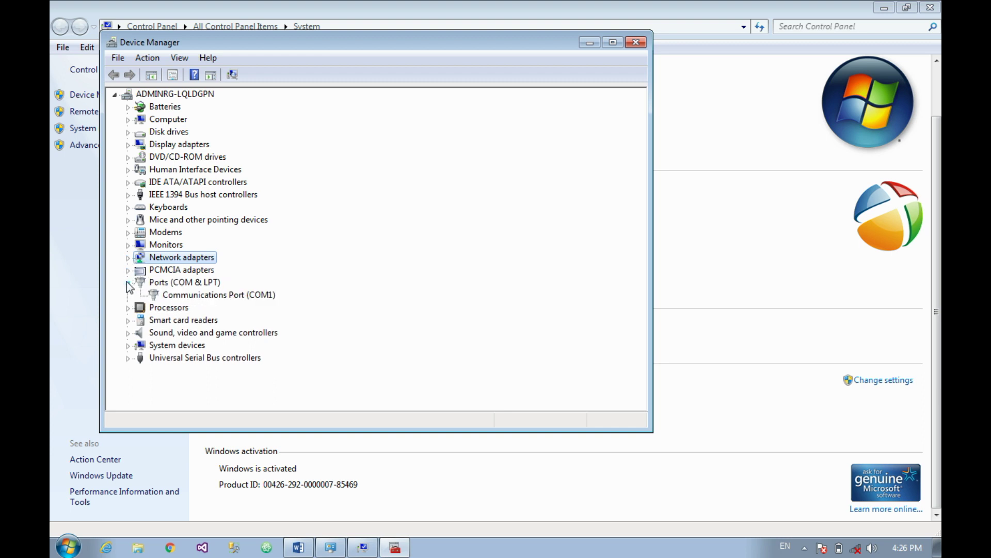
click(127, 283)
click(129, 295)
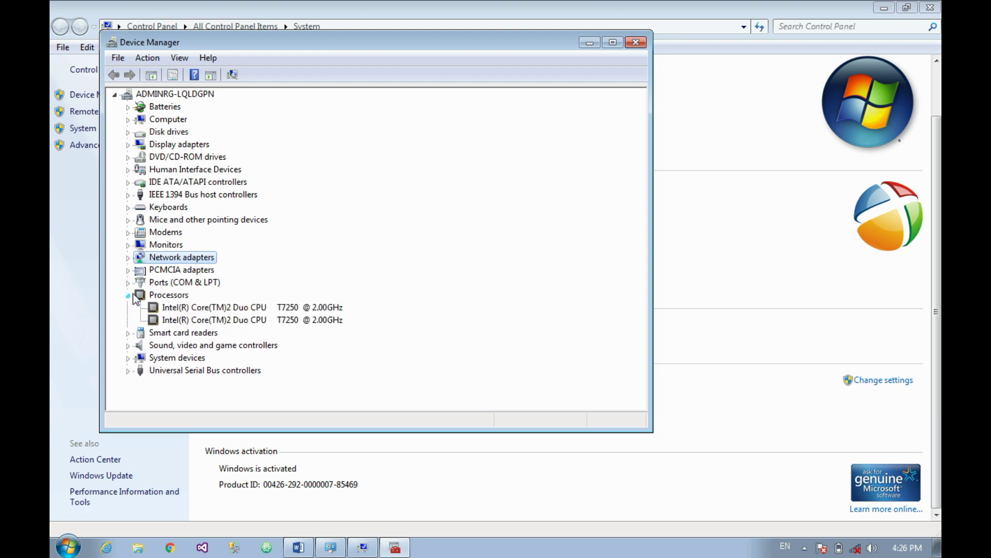
click(220, 320)
click(128, 296)
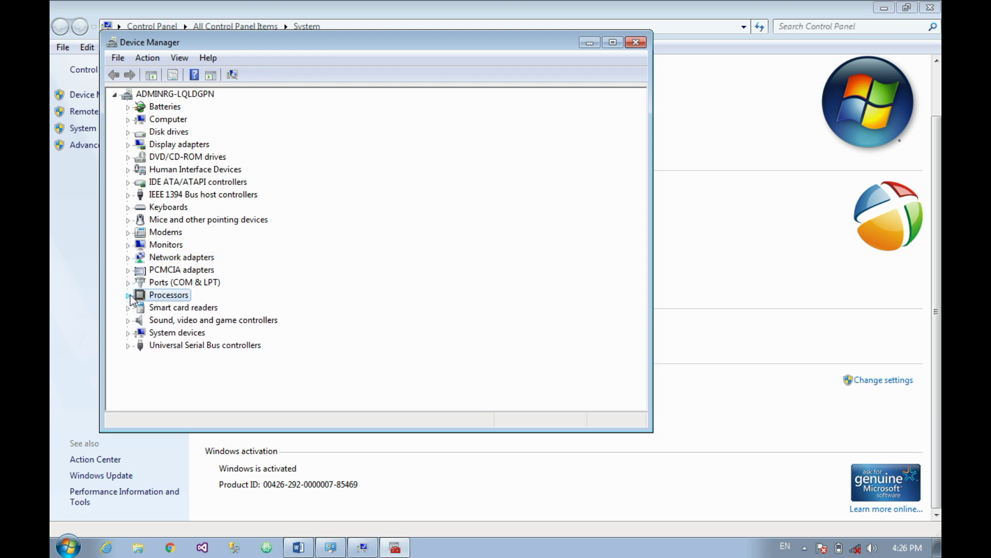
Step: Examine the smart card readers and the sound, video and game controllers, and close Device Manager
click(127, 308)
click(127, 308)
click(128, 320)
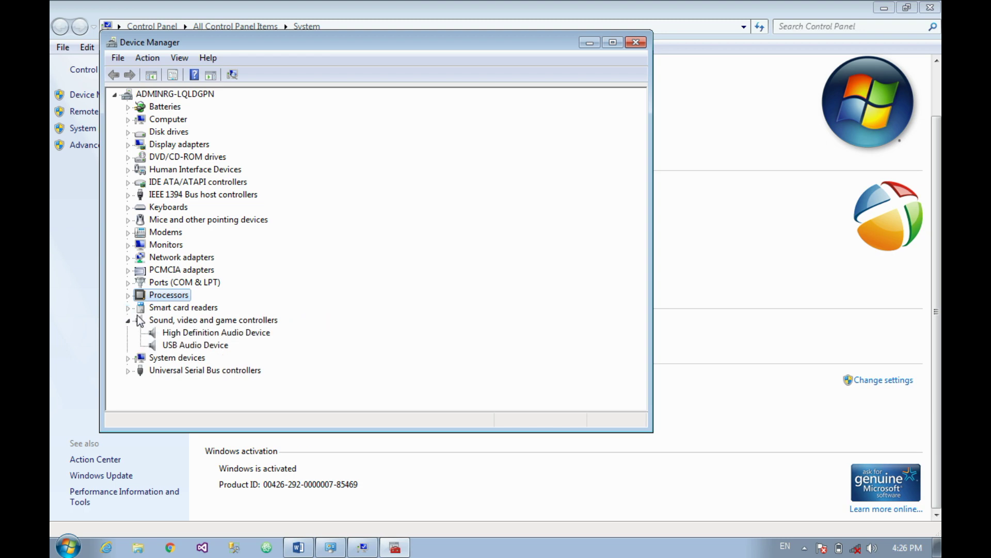
click(636, 42)
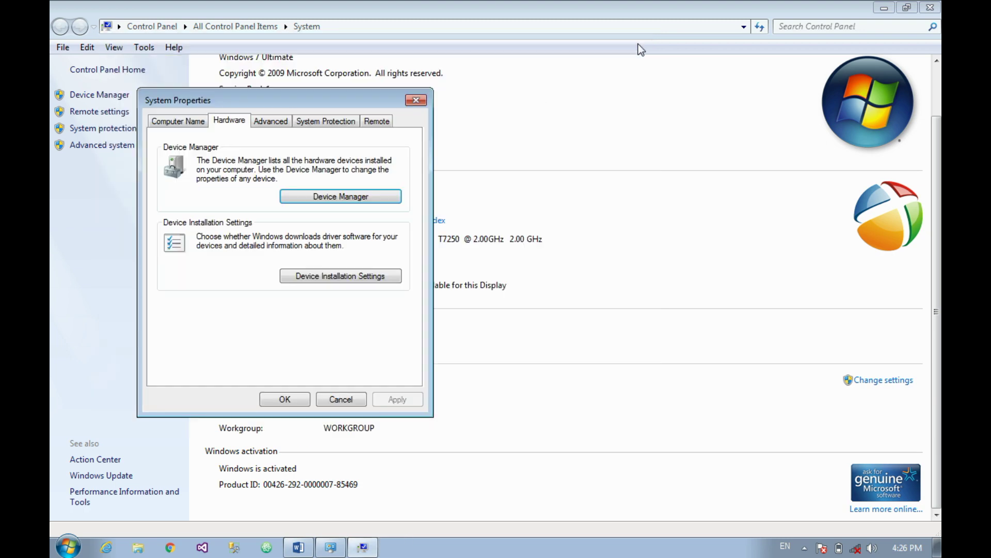
Step: Open the Performance Options, try the best performance and custom visual effects, and reselect Let Windows choose what's best for my computer
click(278, 126)
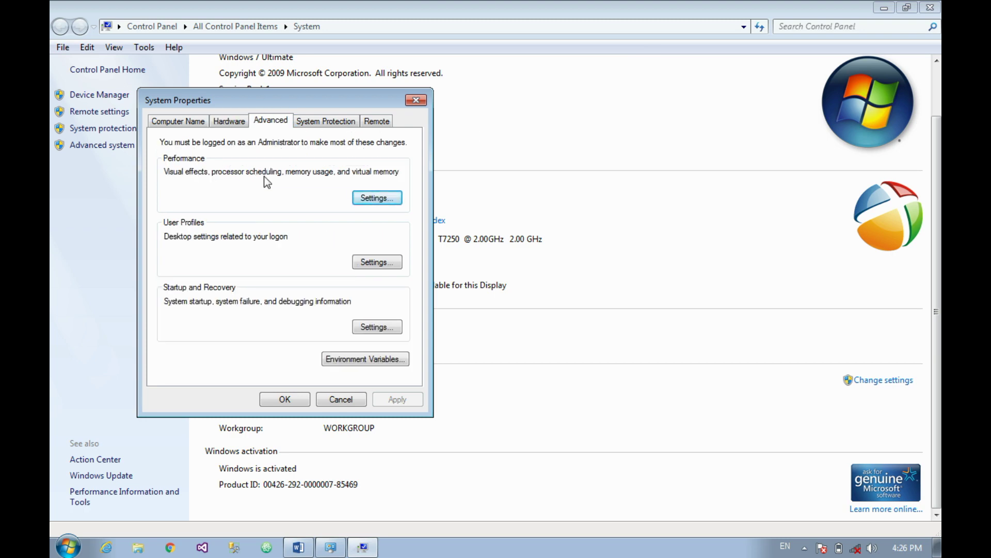
click(395, 199)
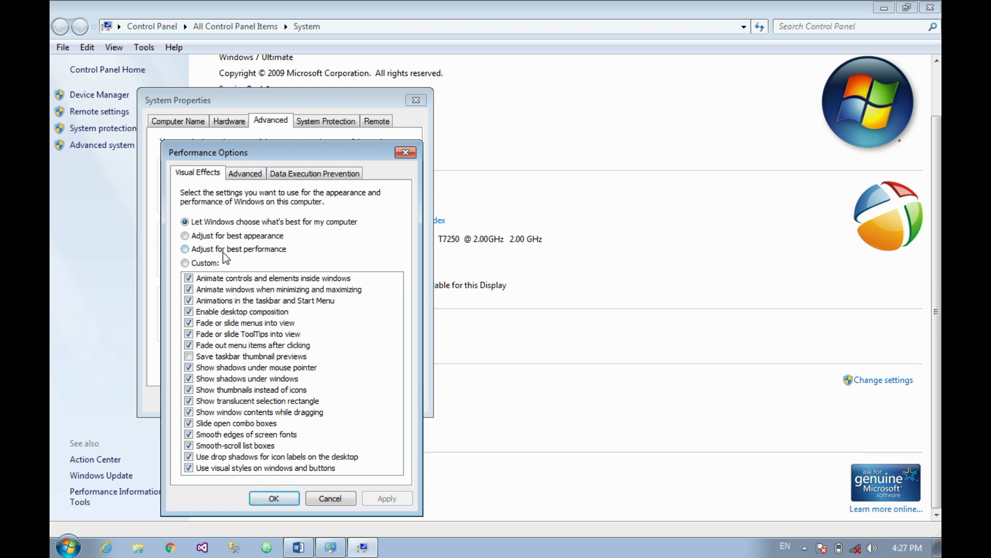
click(242, 253)
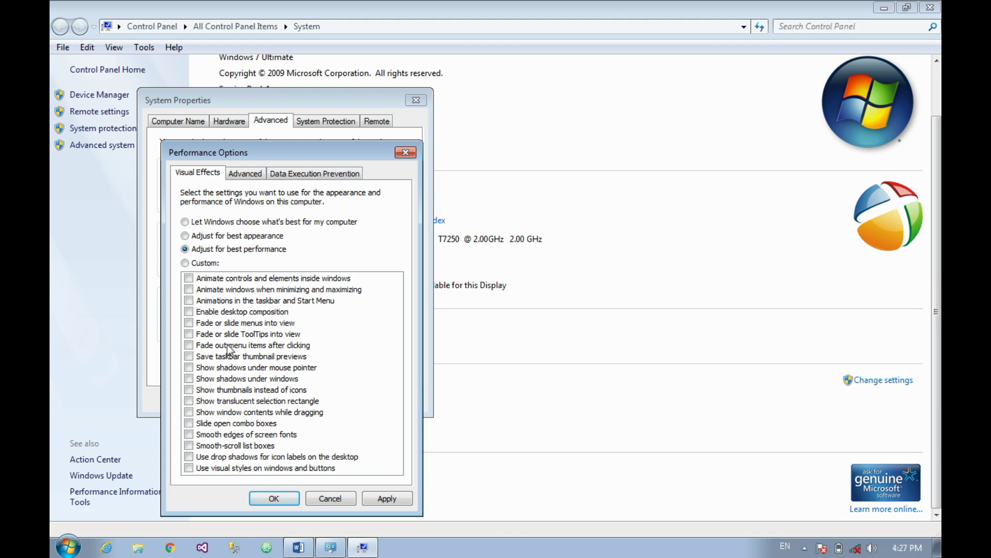
click(199, 263)
click(196, 222)
click(190, 279)
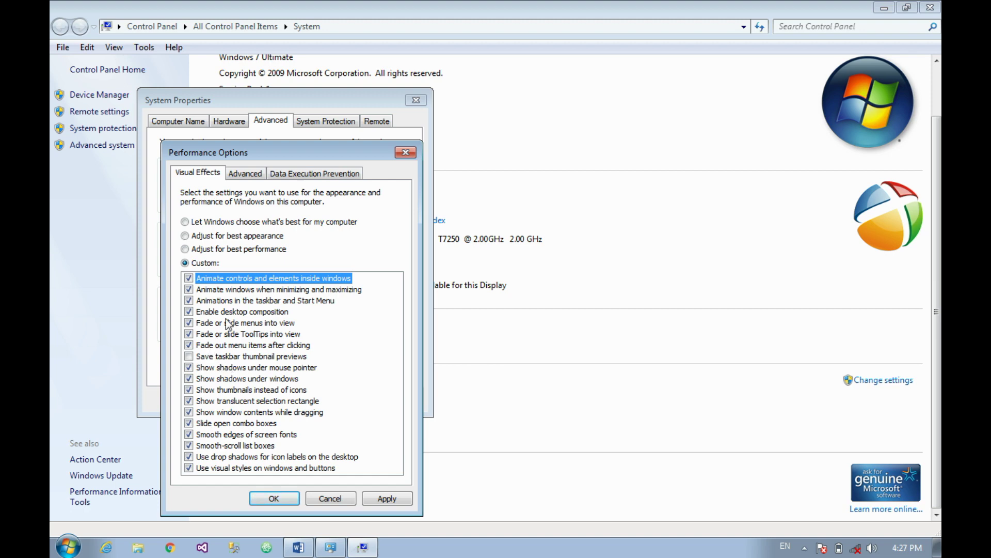
click(228, 223)
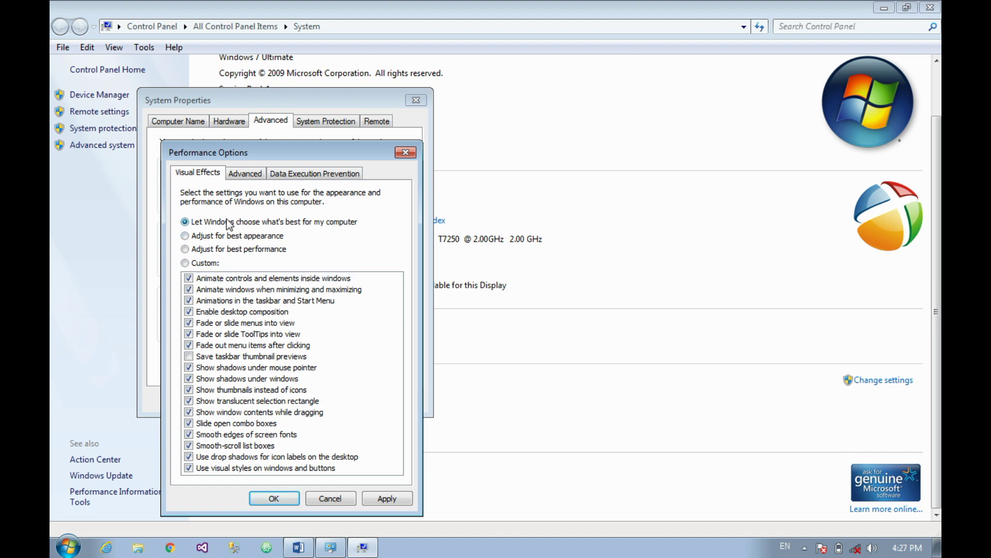
Step: Set the visual effects to Adjust for best performance and apply the change
click(269, 250)
click(262, 240)
click(267, 250)
click(385, 500)
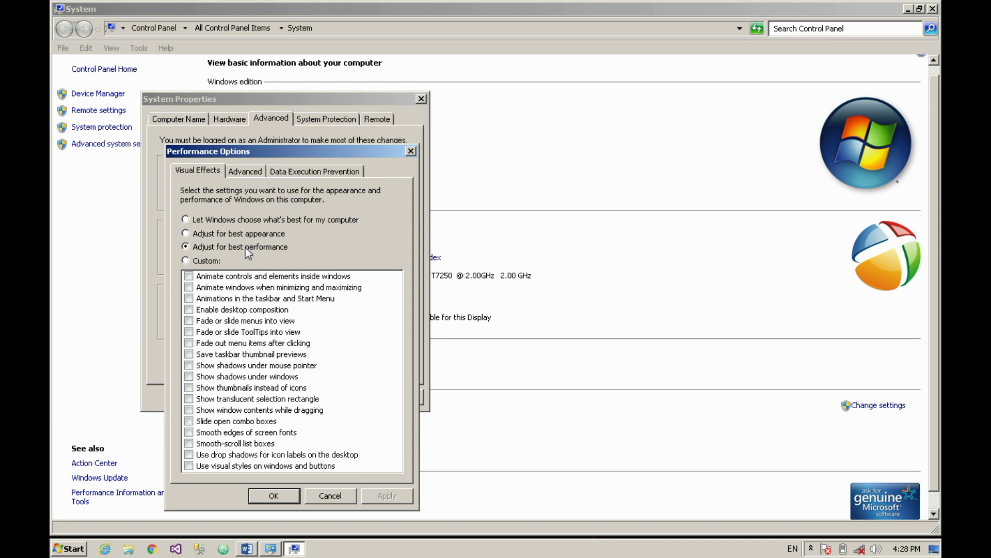
Step: Apply Adjust for best appearance to the visual effects, and switch back to Adjust for best performance
click(252, 235)
click(384, 496)
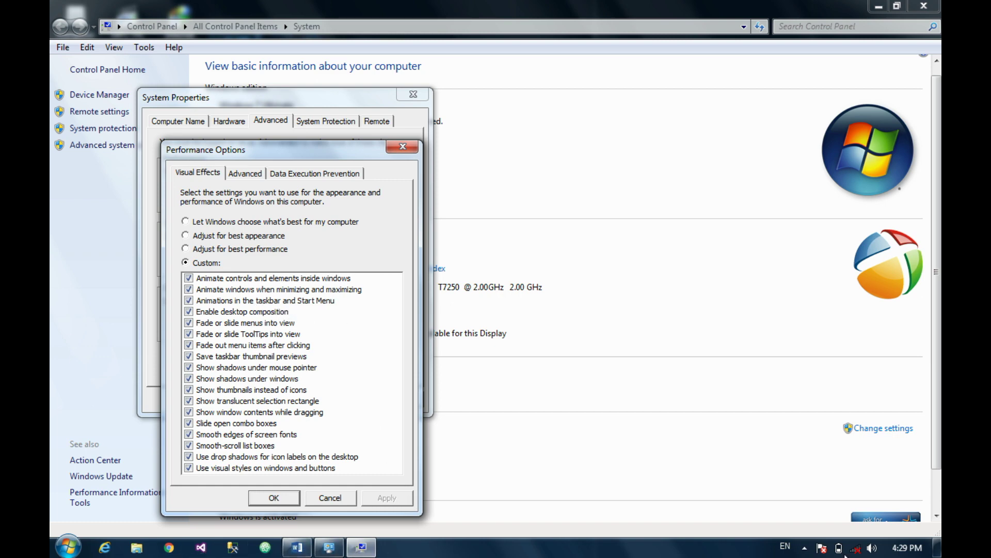
mouse_move(937, 548)
click(256, 250)
click(388, 497)
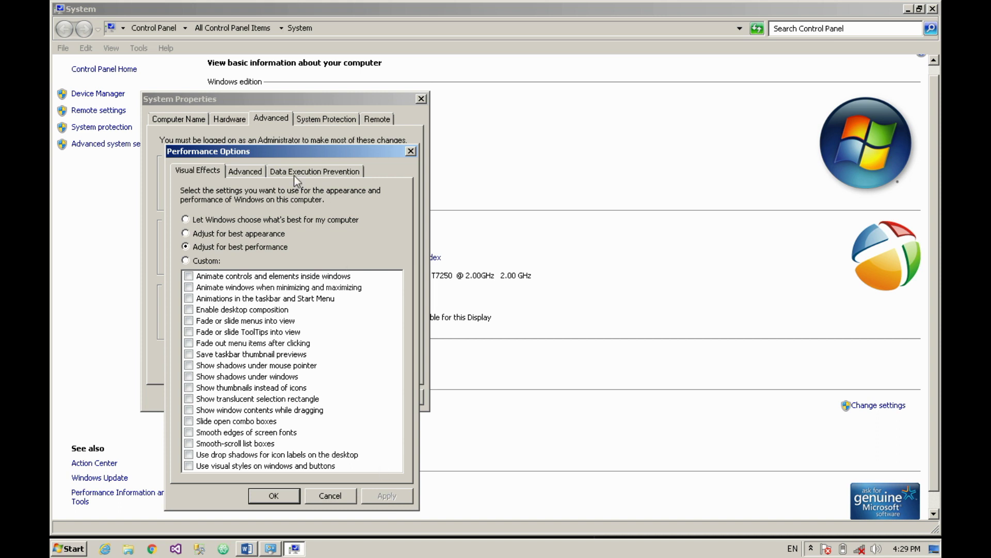
Step: View the processor scheduling options, start Task Manager, and examine the processes running for all users
click(245, 172)
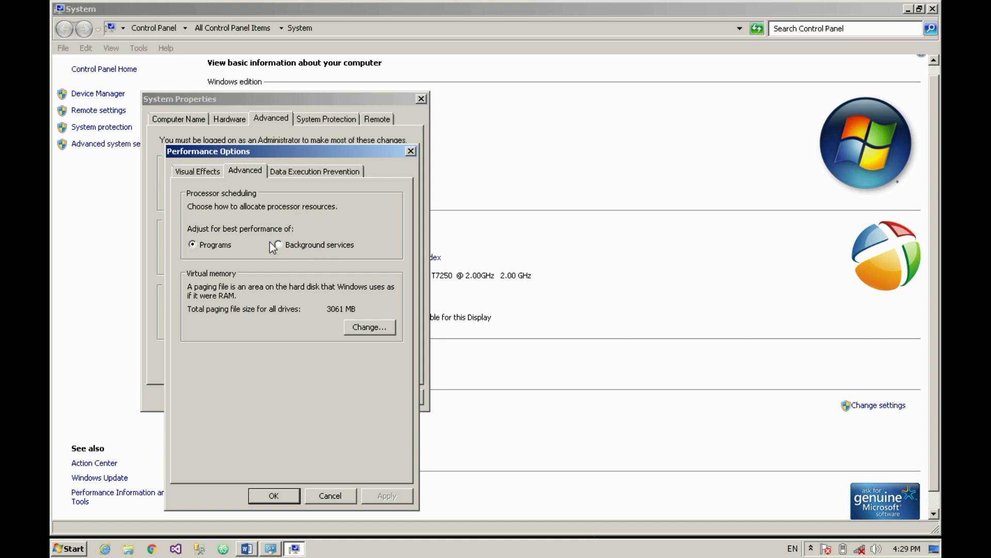
right_click(611, 552)
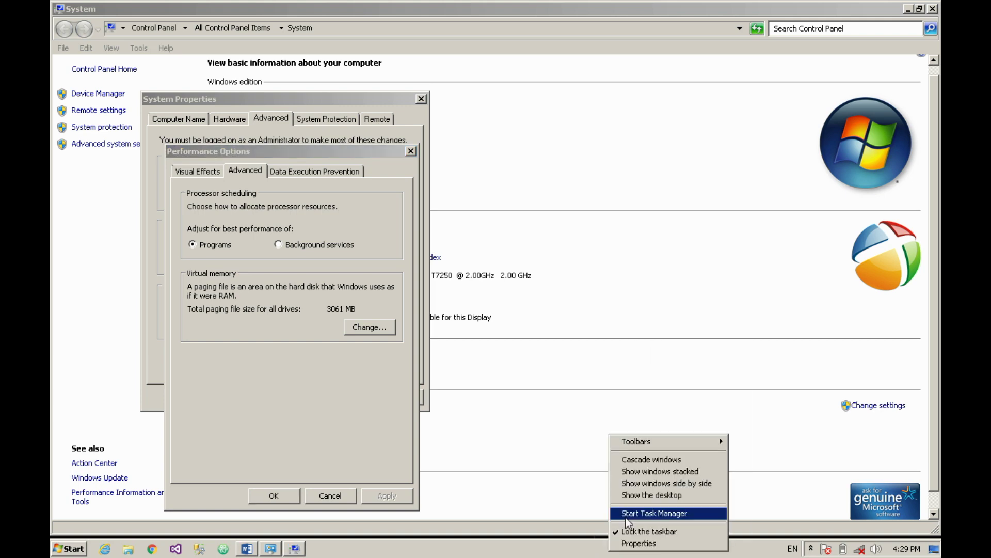
click(643, 513)
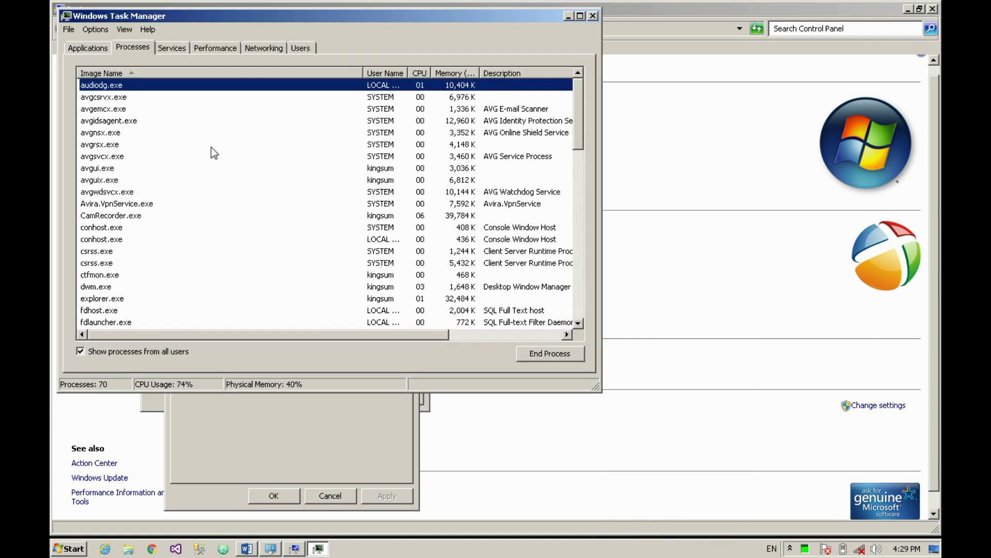
scroll(210, 185, down, 16)
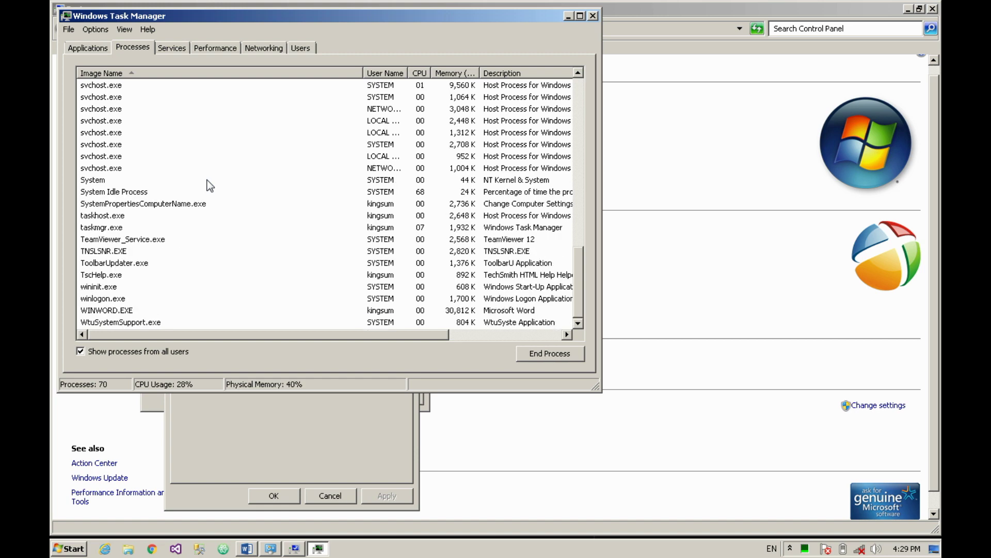
scroll(210, 185, up, 5)
scroll(209, 184, down, 2)
scroll(210, 185, up, 6)
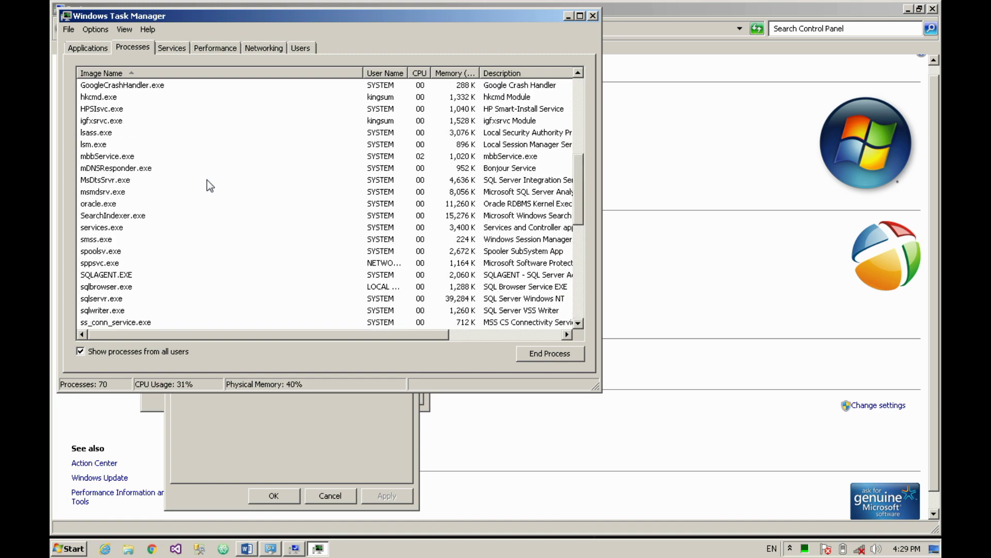
Step: Examine the list of Windows services and their status in Task Manager, including Winmgmt and WinRM
click(178, 48)
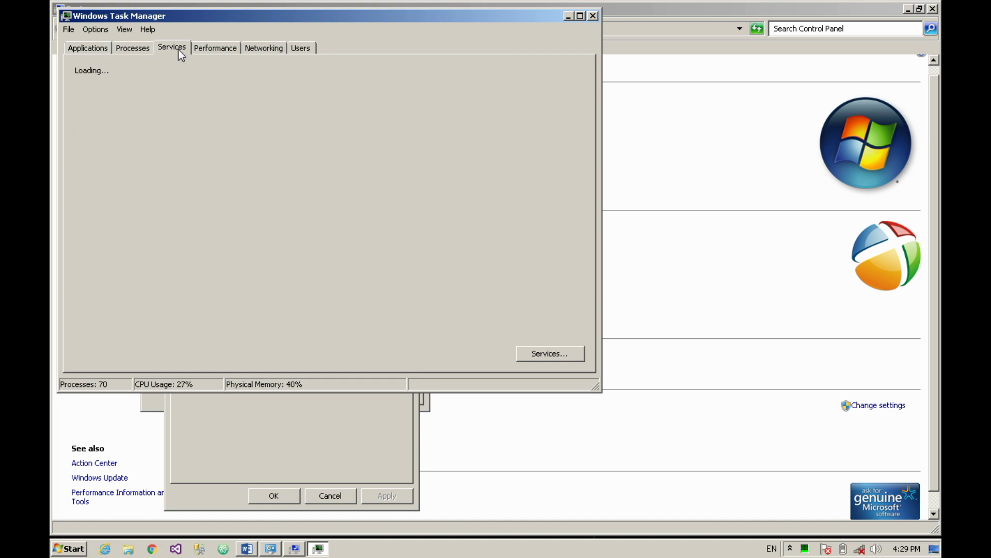
scroll(324, 194, down, 1)
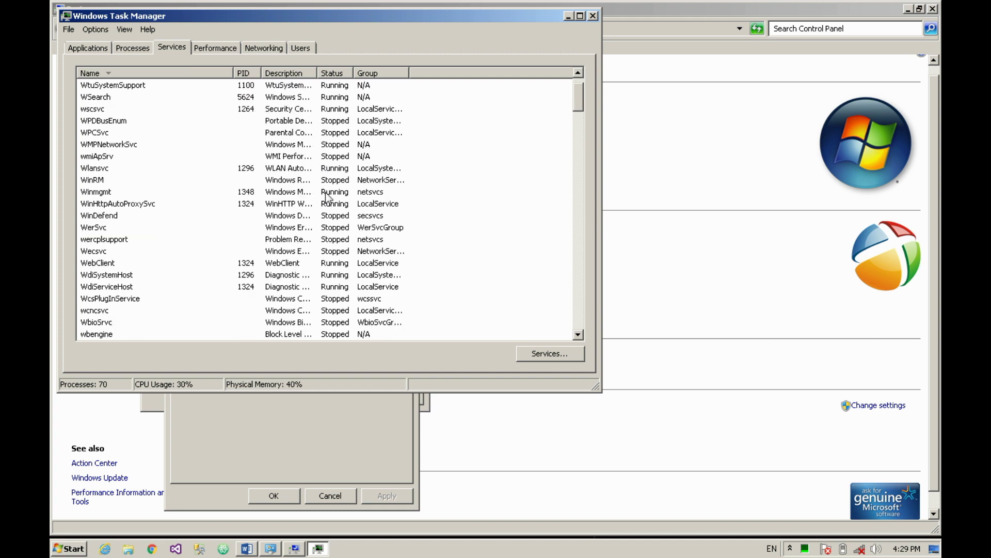
click(327, 196)
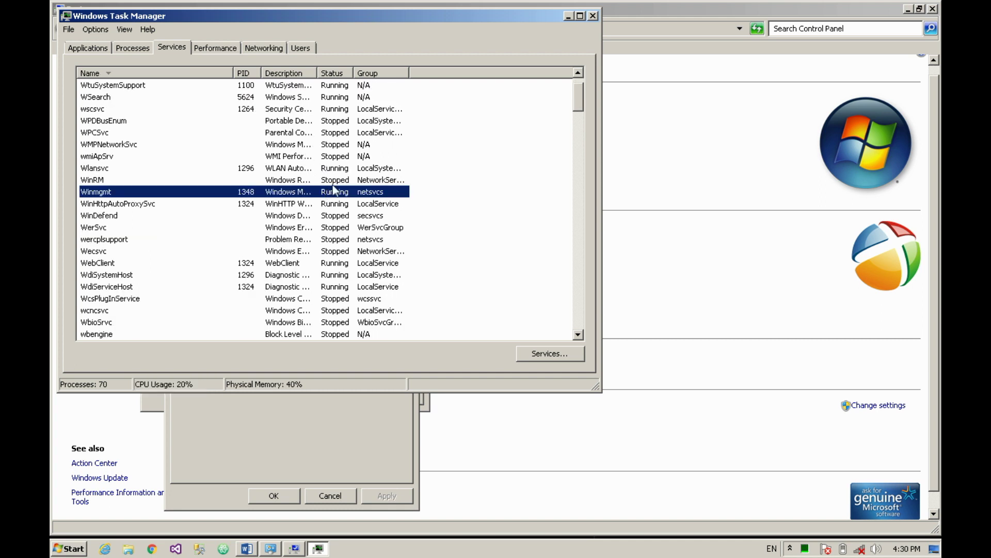
click(335, 183)
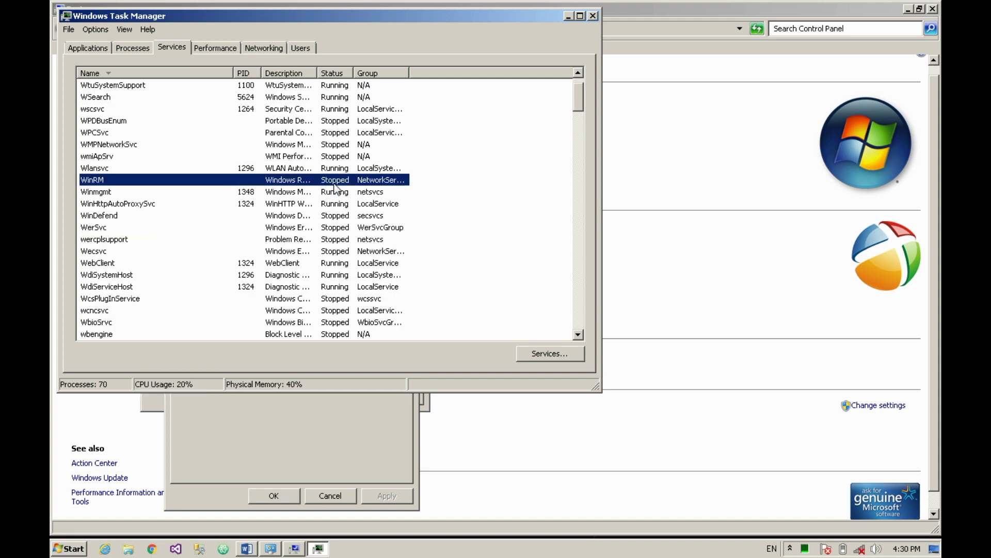
scroll(336, 189, down, 20)
scroll(336, 193, down, 20)
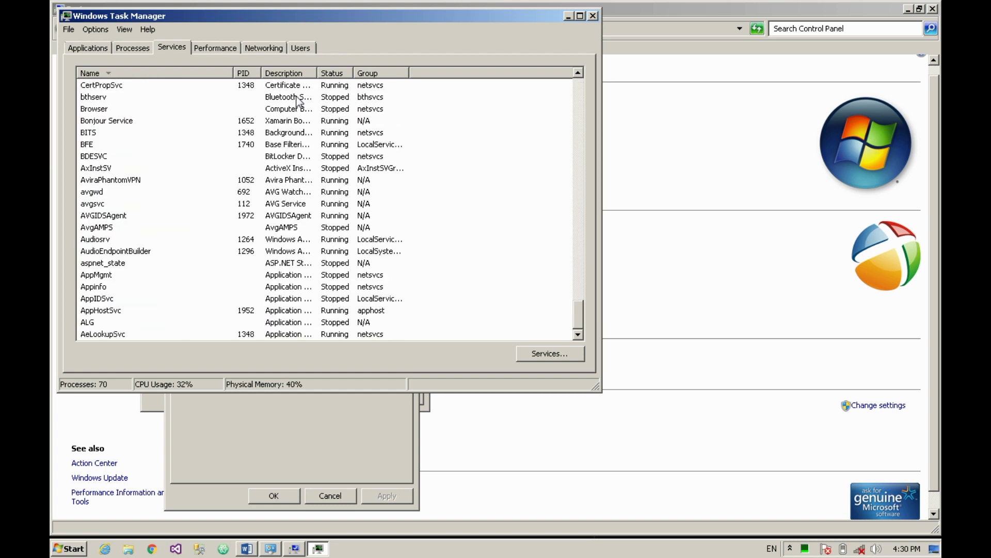
Step: Return to the process list, look through it, select the first conhost.exe process, and close Task Manager
click(133, 50)
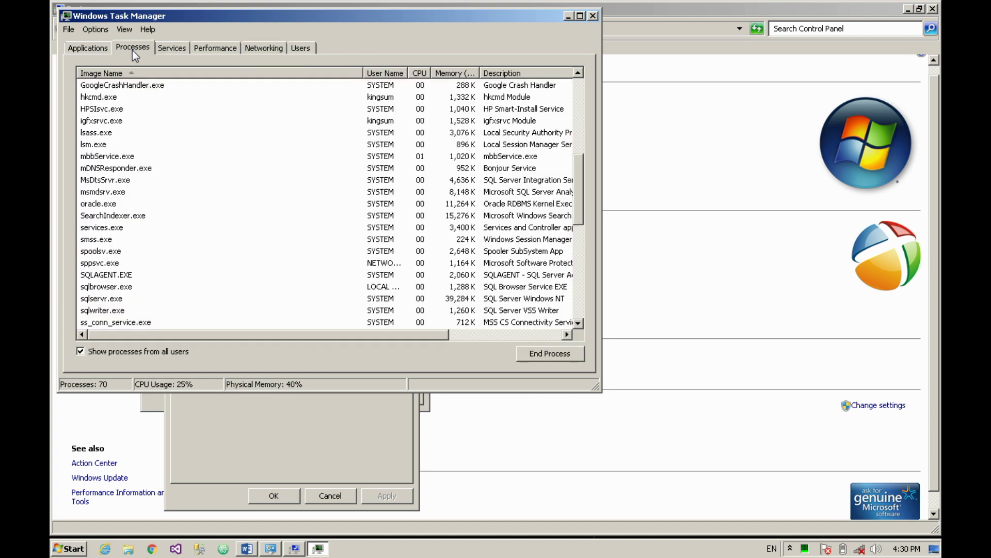
scroll(274, 201, down, 10)
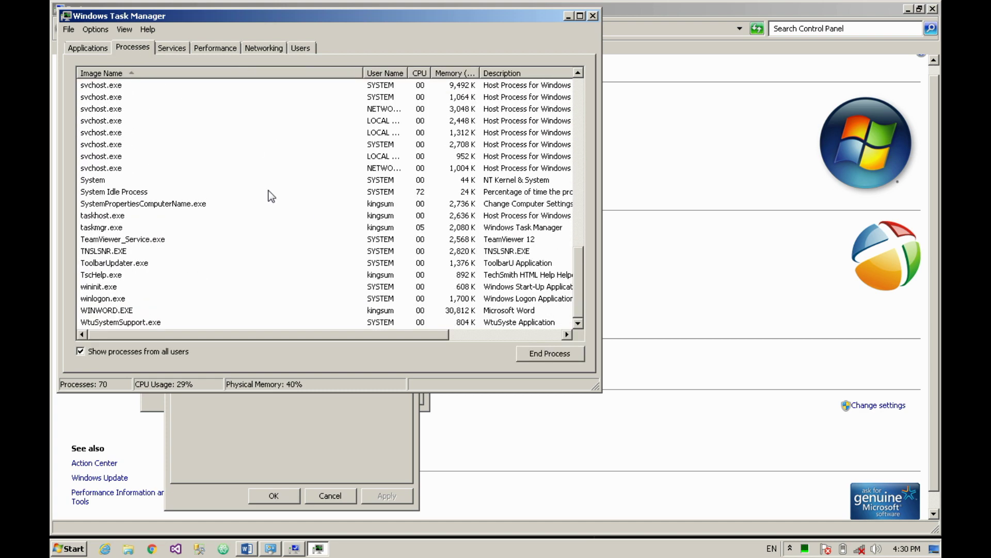
scroll(268, 191, up, 16)
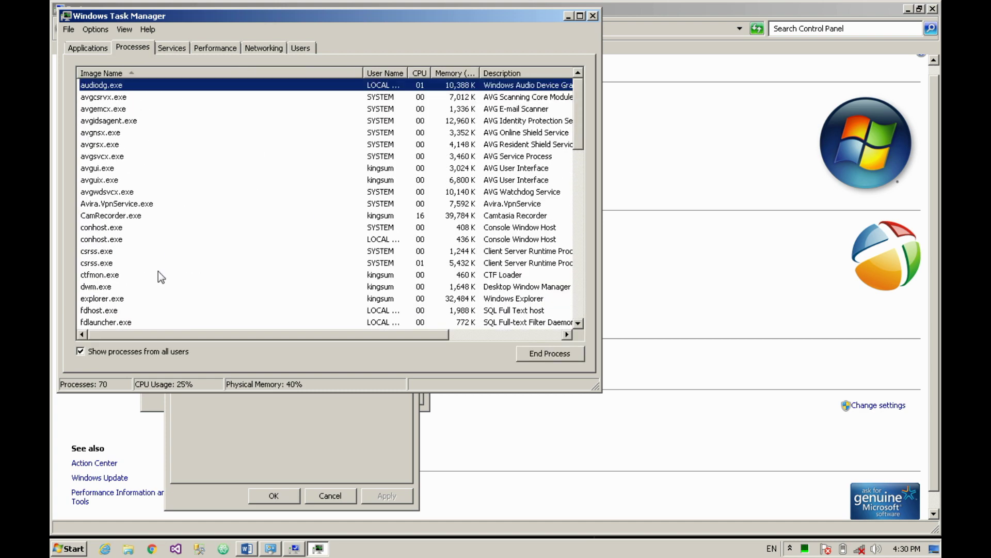
click(162, 227)
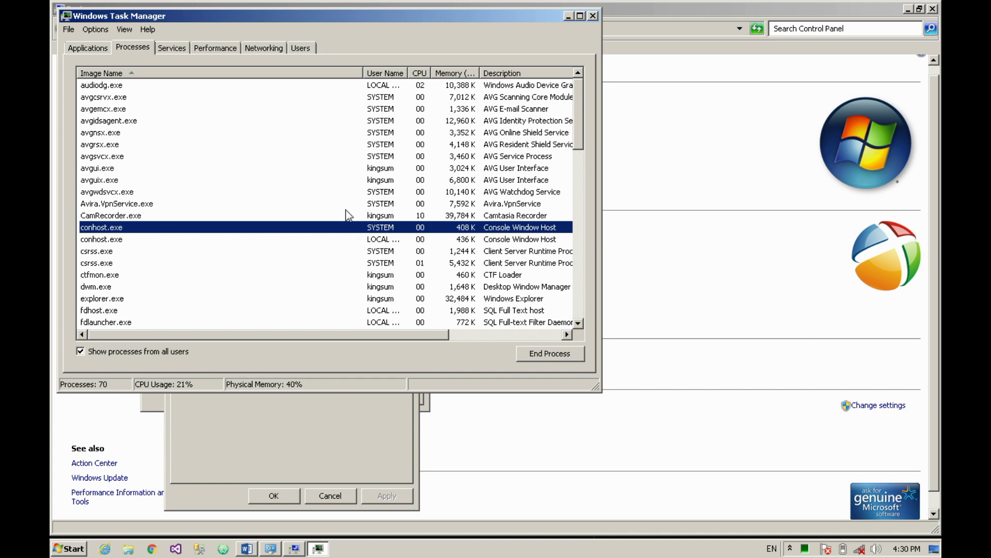
click(592, 19)
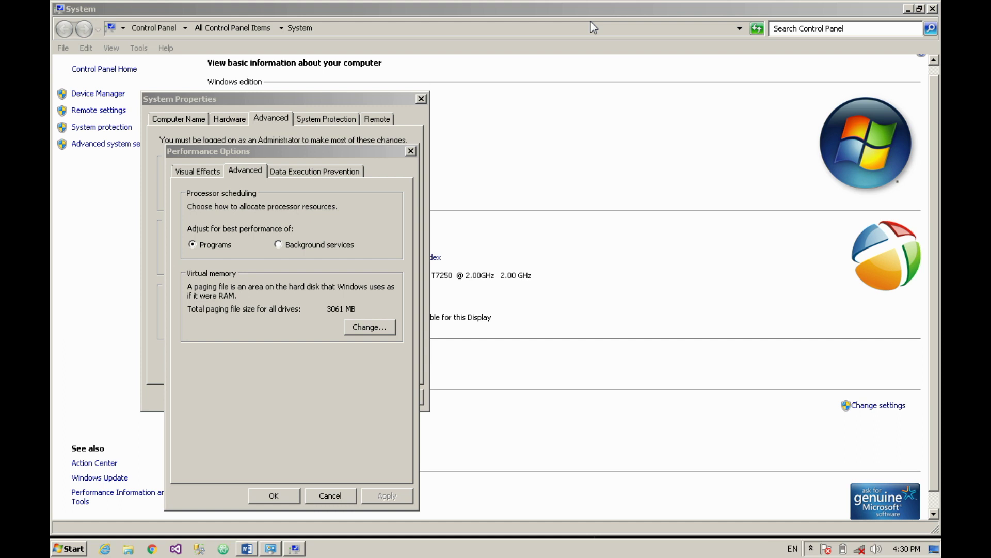
Step: Try Background services for processor scheduling, view the Data Execution Prevention settings, and close the Performance Options
click(287, 247)
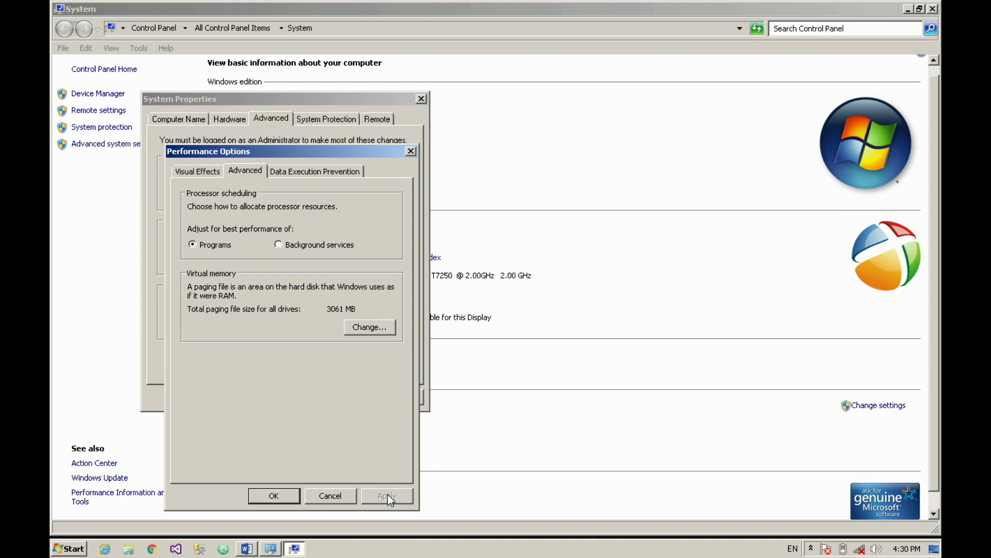
click(315, 172)
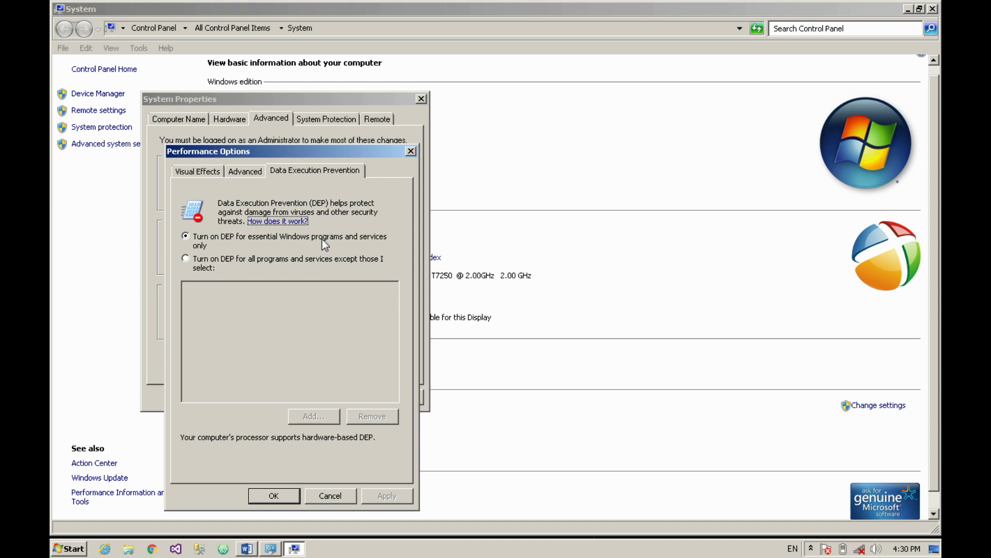
click(408, 156)
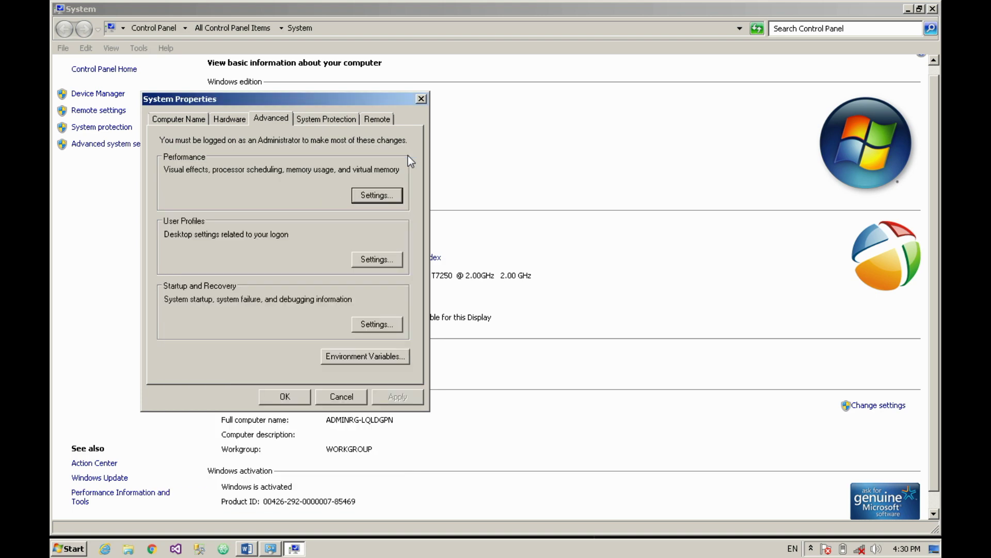